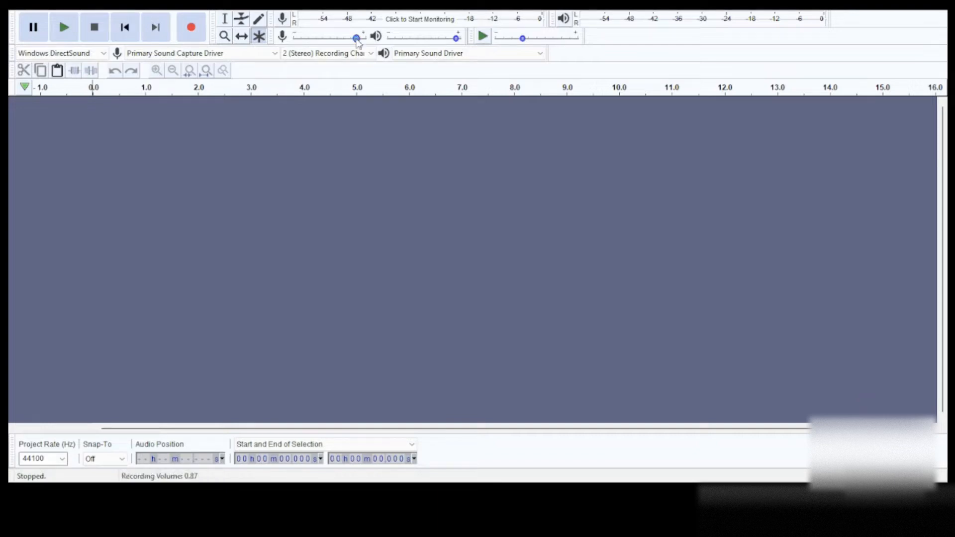
# Step: Start monitoring the microphone input and test recording volumes of 0.77 and 1.00 before lowering the recording volume again
pyautogui.moveTo(356, 41); pyautogui.dragTo(349, 40)
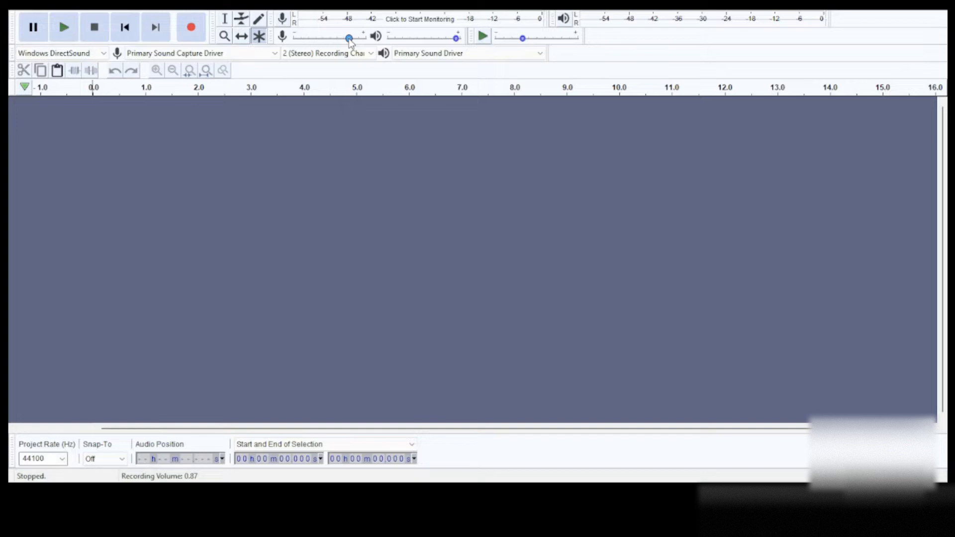
pyautogui.click(281, 22)
pyautogui.click(294, 32)
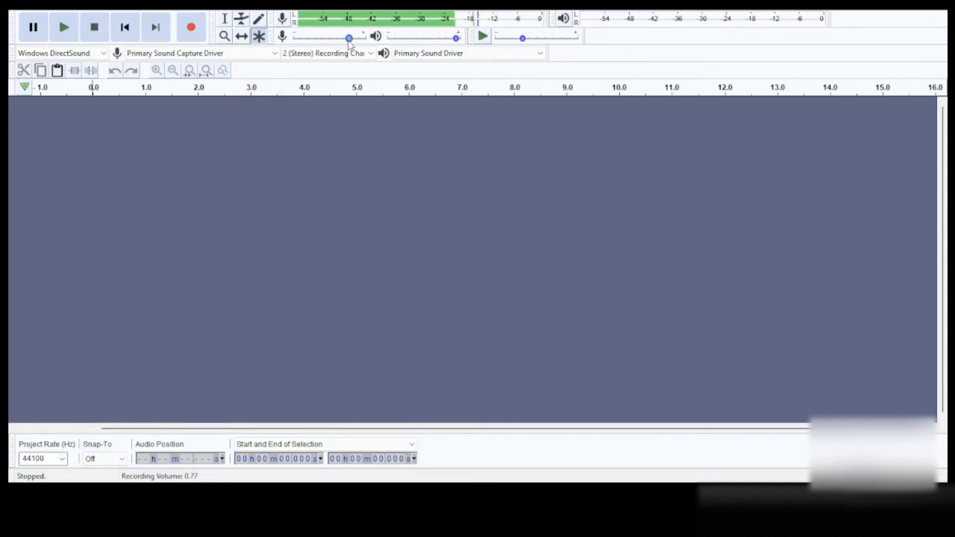
pyautogui.moveTo(350, 38); pyautogui.dragTo(365, 38)
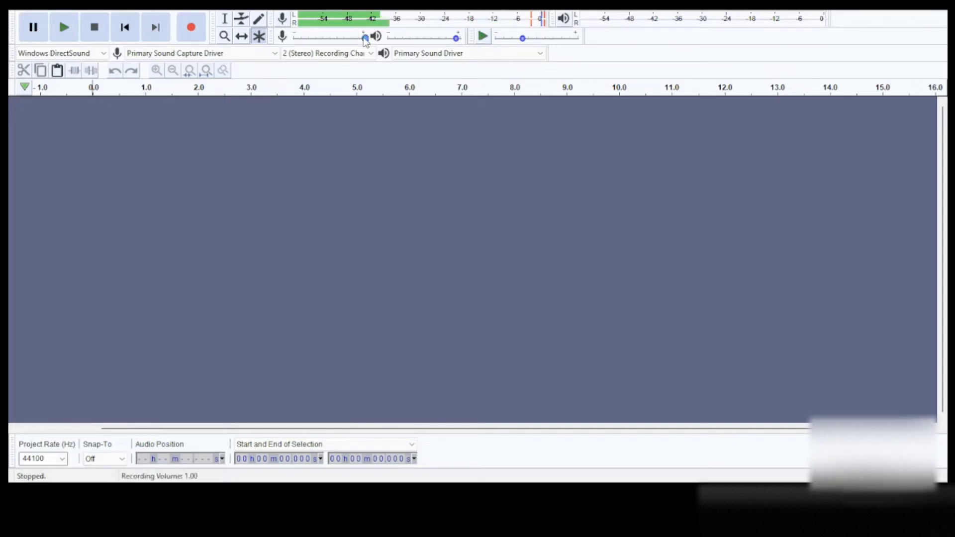
pyautogui.moveTo(364, 37); pyautogui.dragTo(346, 41)
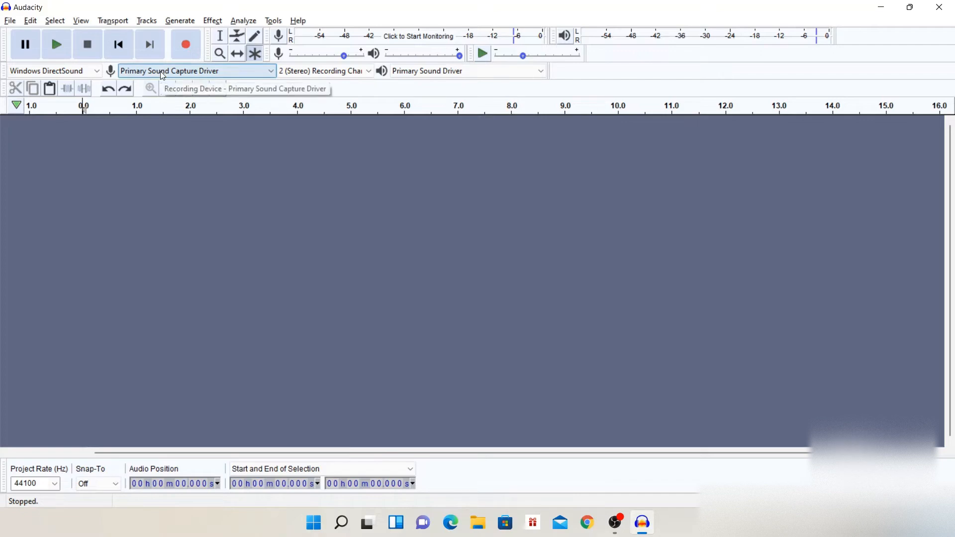
# Step: Examine the available recording devices and playback devices, leaving the primary drivers selected
pyautogui.click(227, 69)
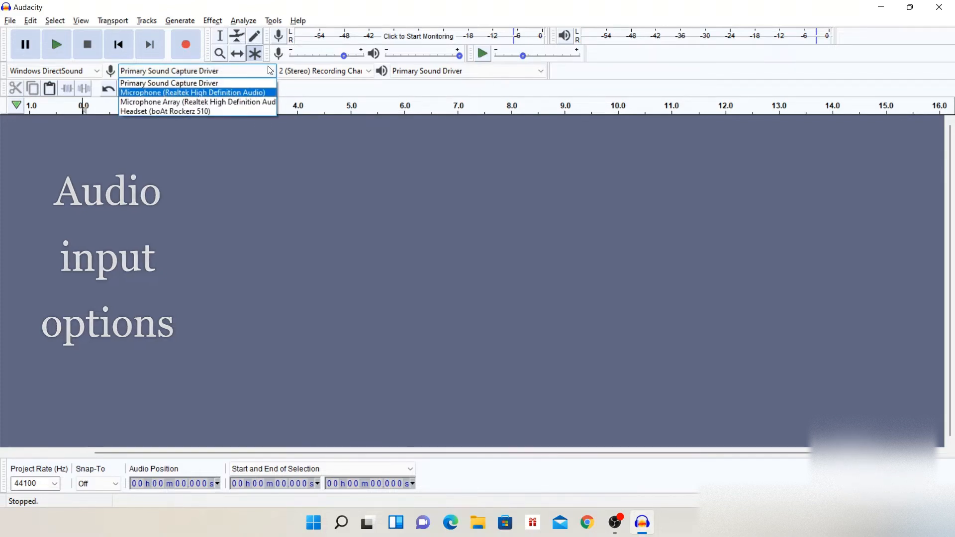
pyautogui.click(231, 70)
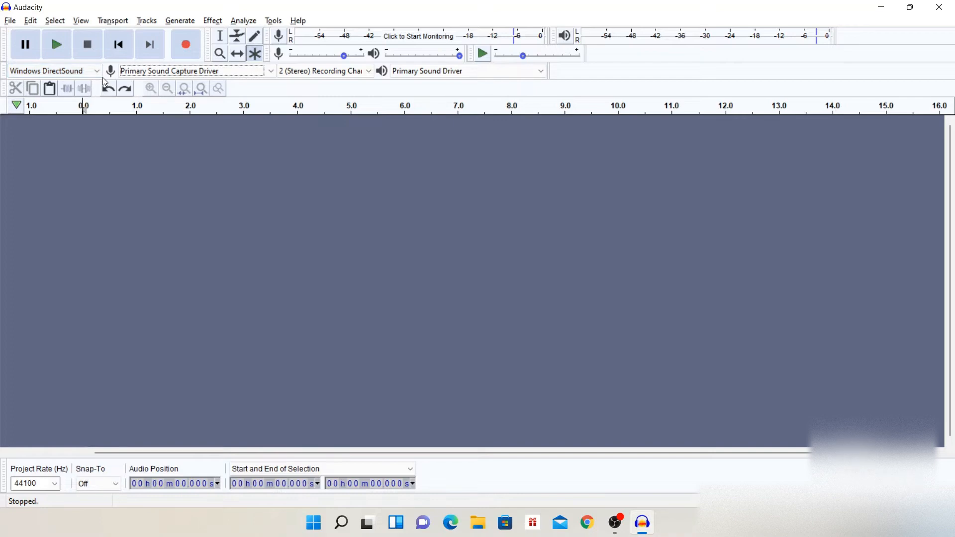
pyautogui.click(458, 70)
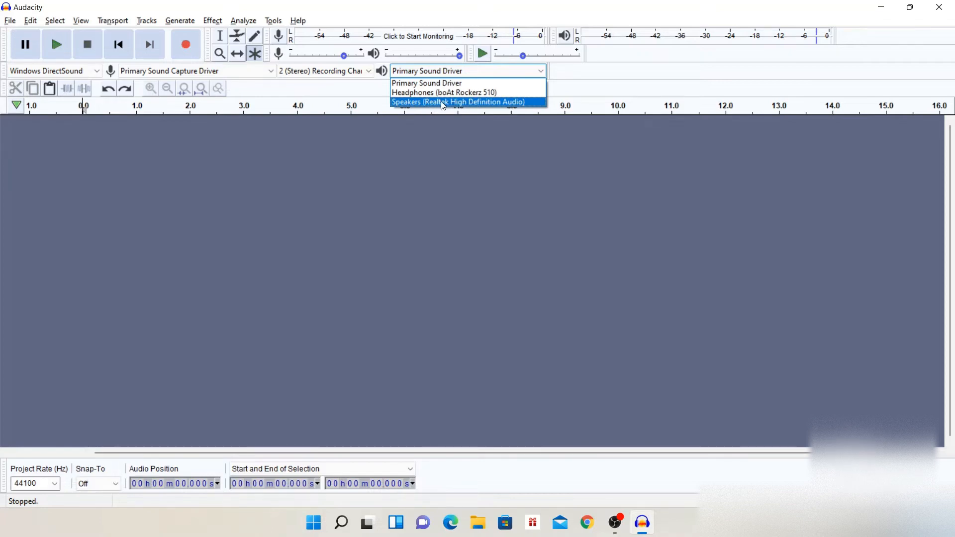
pyautogui.click(440, 73)
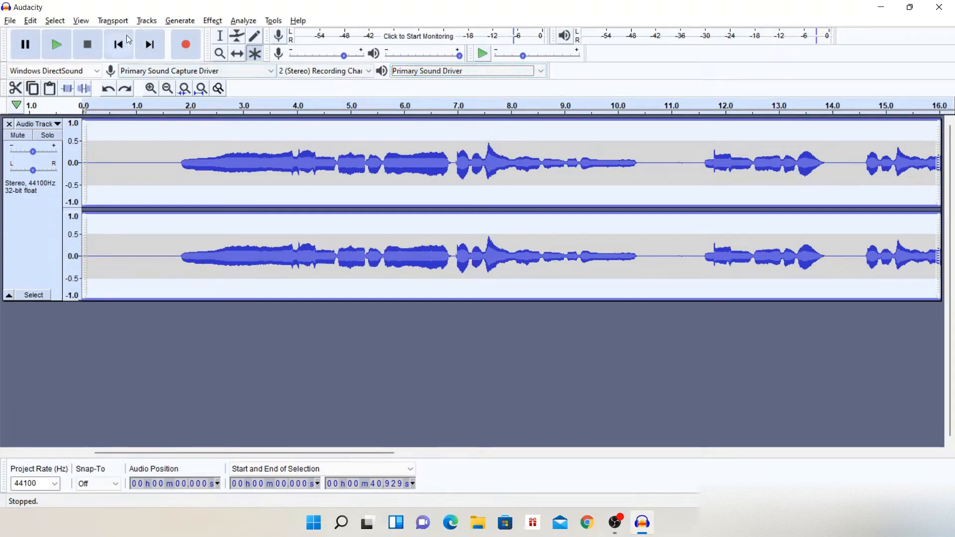
# Step: Play the recorded vocal track from its beginning
pyautogui.click(124, 36)
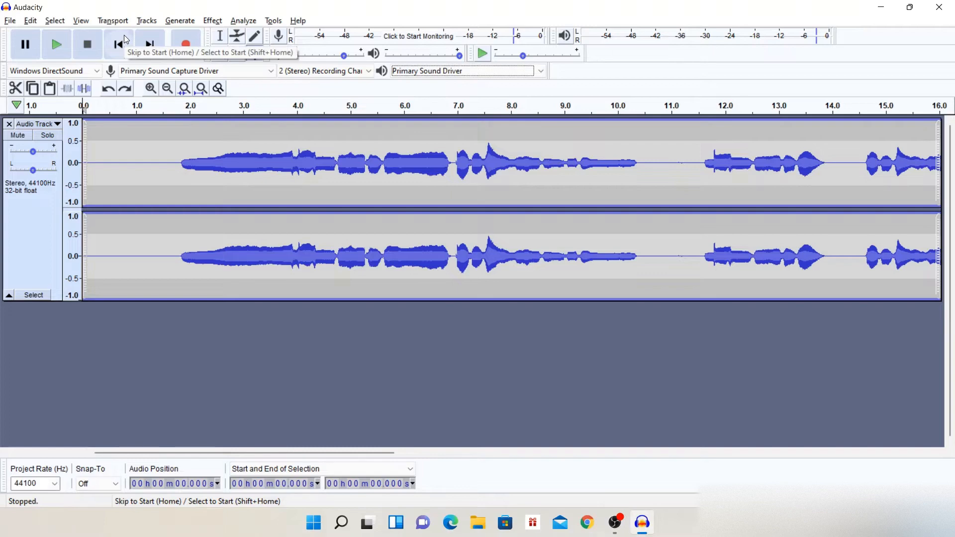
pyautogui.press('space')
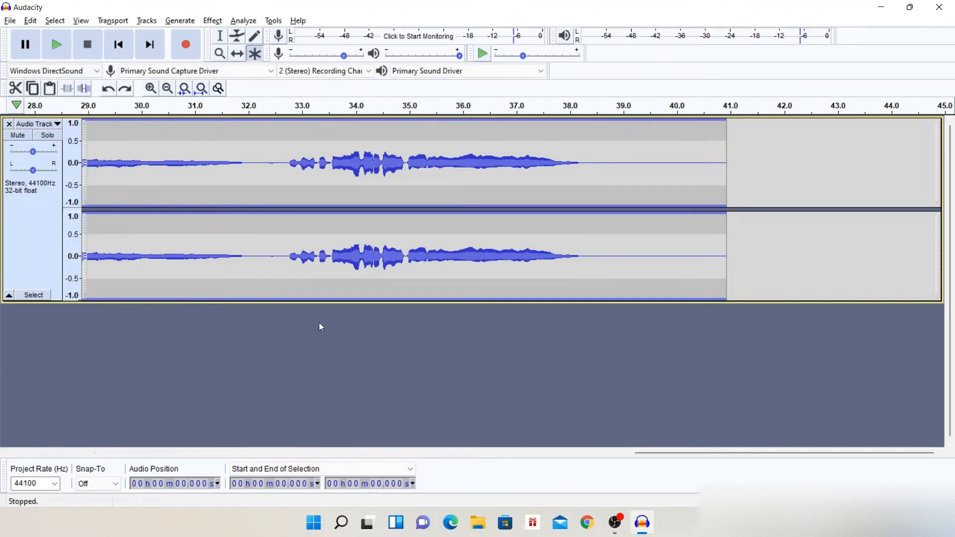
# Step: Select the whole track and apply the Compressor with a -12 dB threshold, -40 dB noise floor, 2.1:1 ratio and make-up gain for 0 dB
pyautogui.scroll(13, 317, 304)
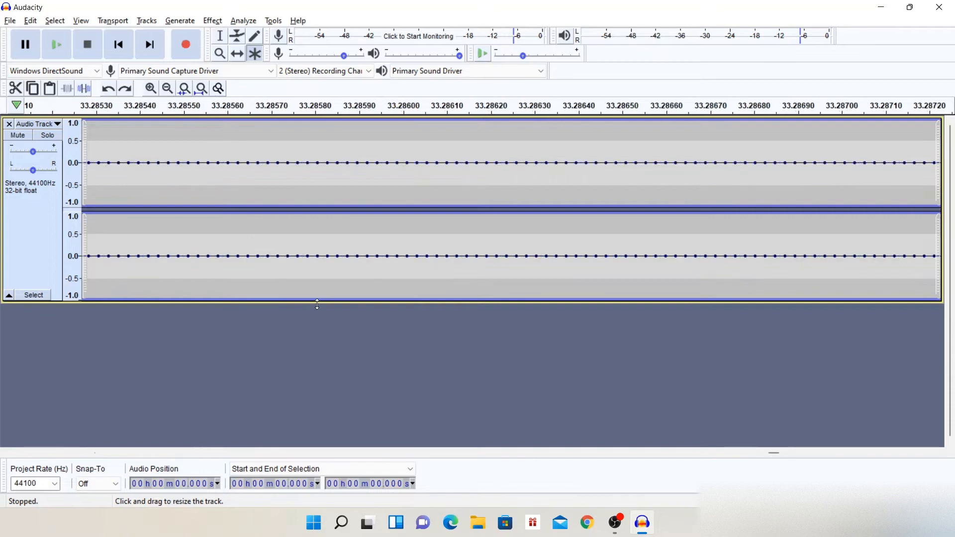
pyautogui.scroll(-11, 317, 304)
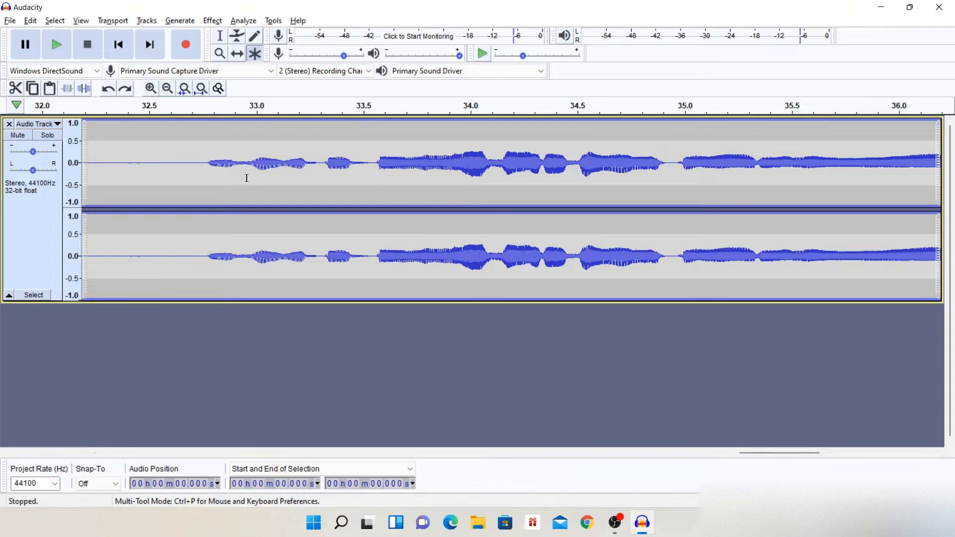
pyautogui.click(34, 297)
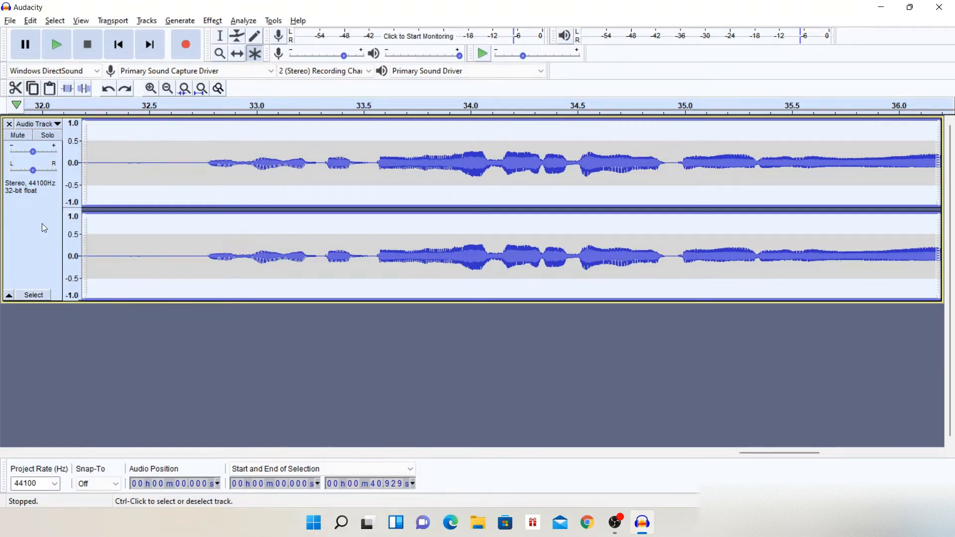
pyautogui.click(150, 261)
pyautogui.click(55, 238)
pyautogui.hscroll(5, 568, 210)
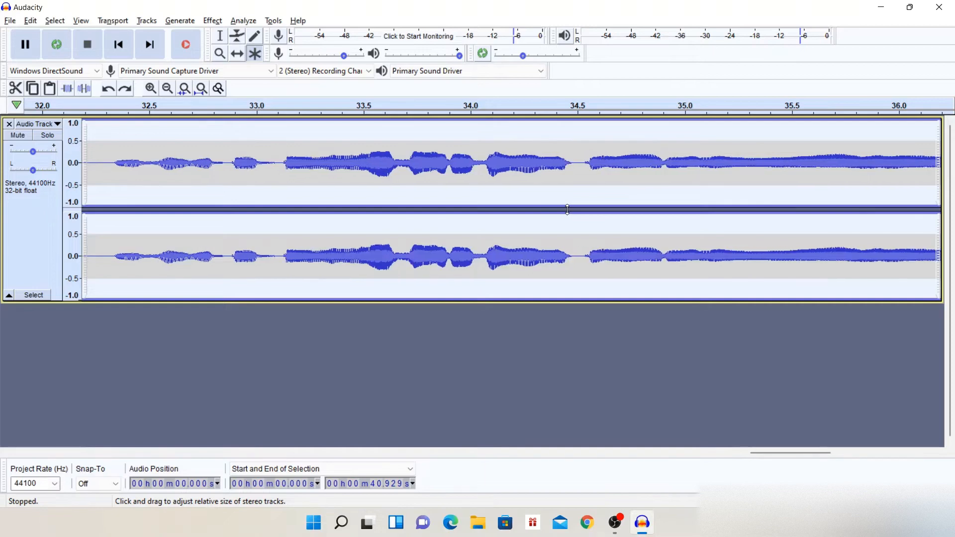
pyautogui.hscroll(-5, 568, 210)
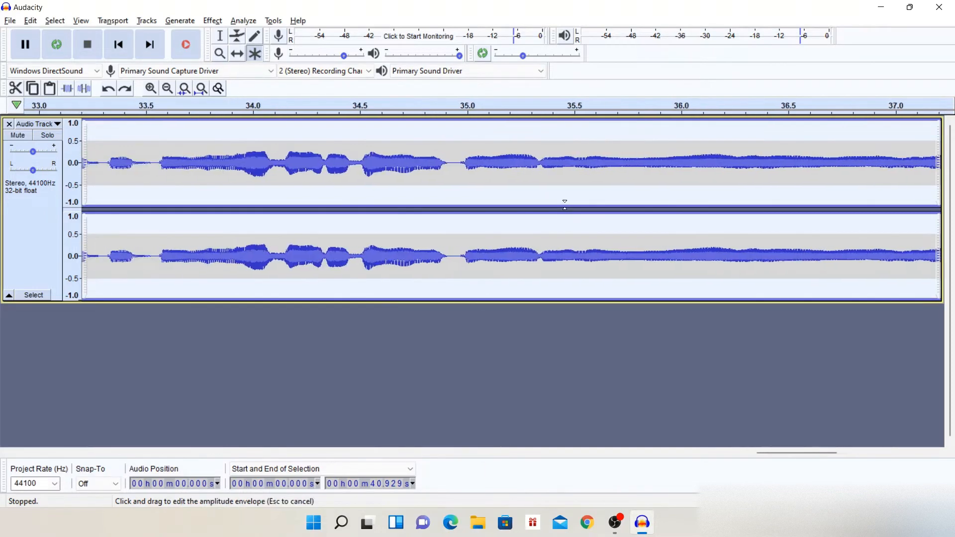
pyautogui.click(221, 22)
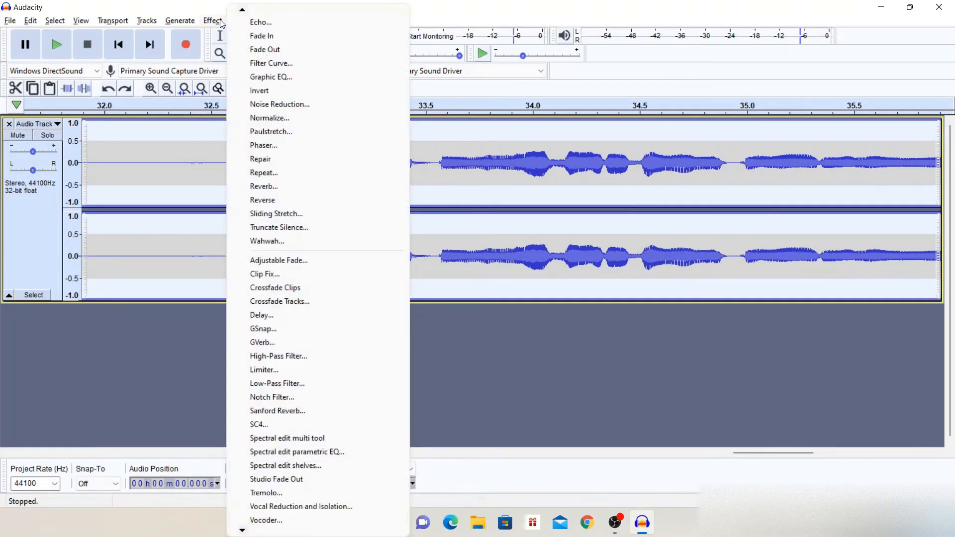
pyautogui.scroll(2, 277, 22)
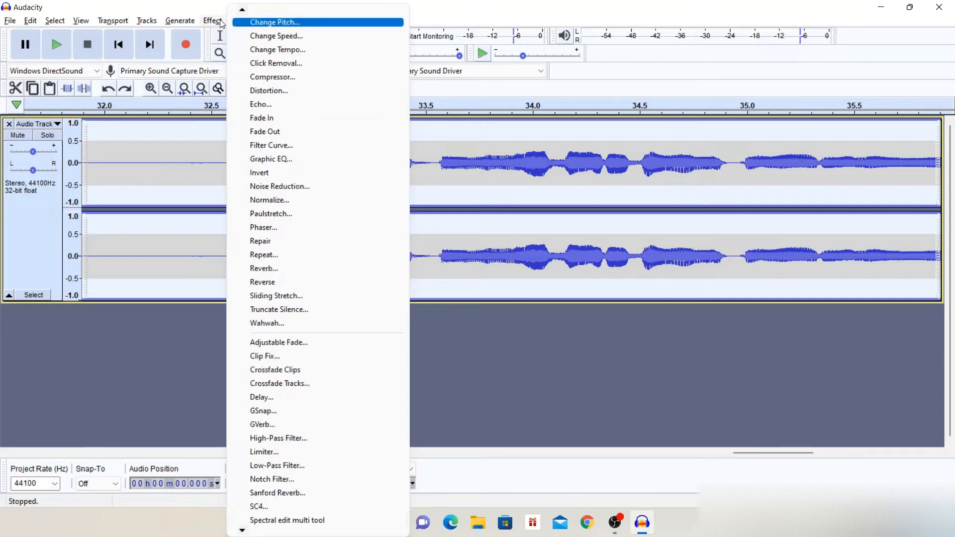
pyautogui.click(283, 79)
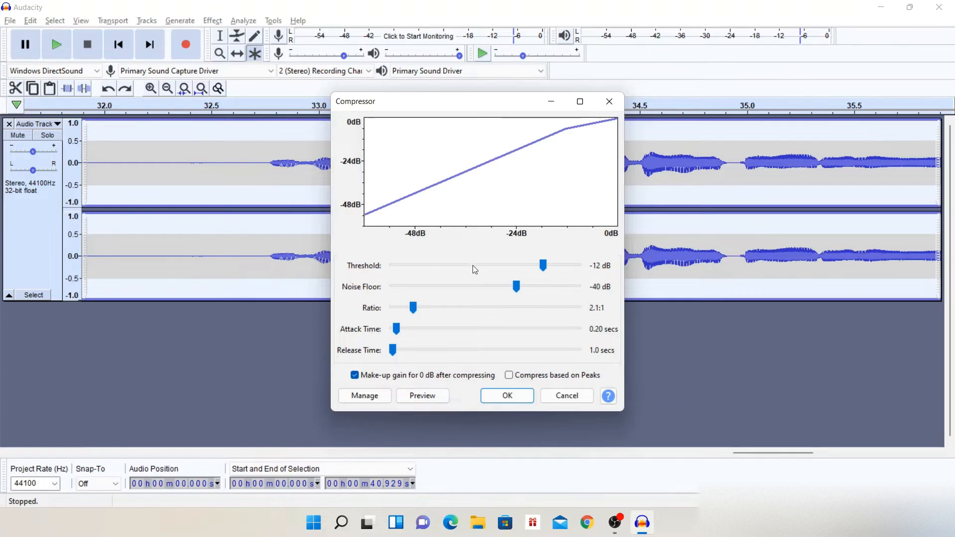
pyautogui.click(508, 395)
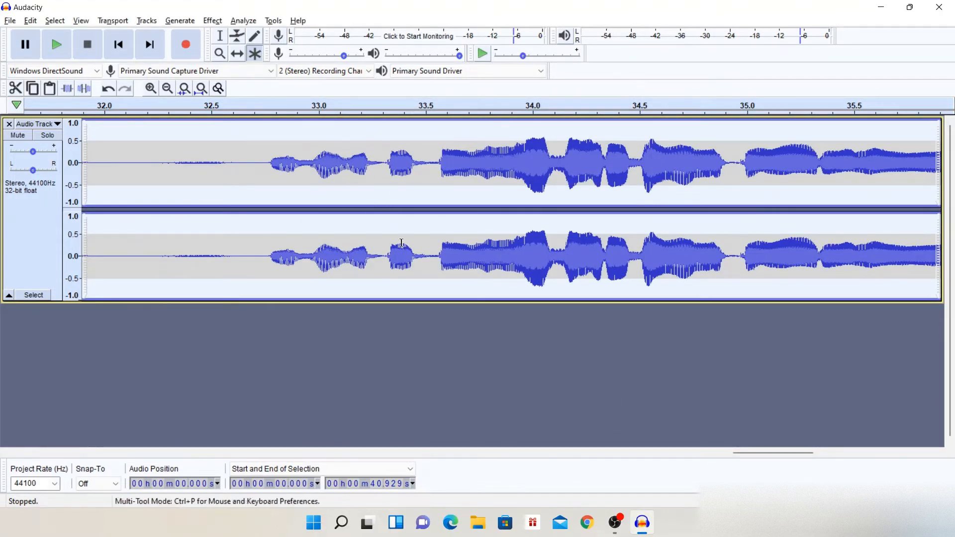
# Step: Play the opening seconds of the compressed track, stop playback and return to the track's start
pyautogui.click(49, 42)
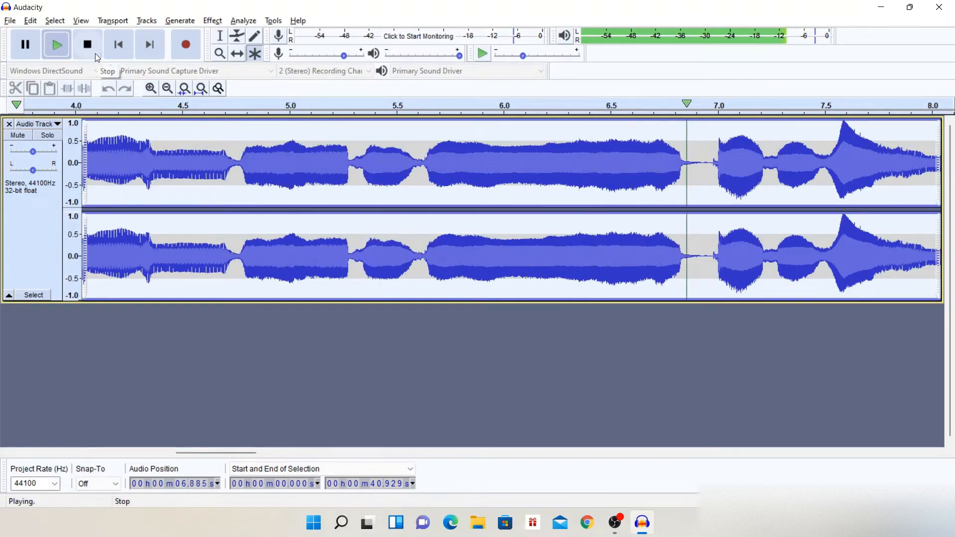
pyautogui.click(89, 46)
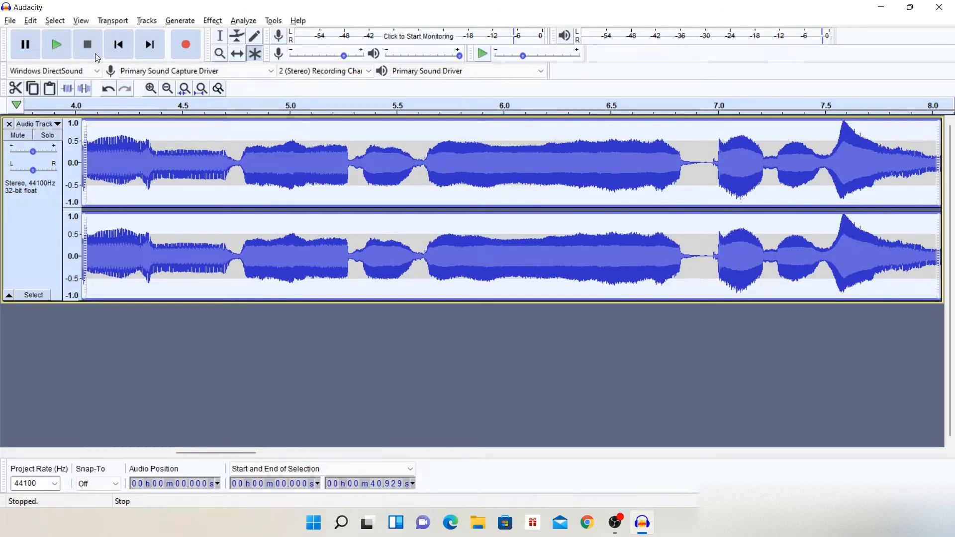
pyautogui.hscroll(-5, 285, 162)
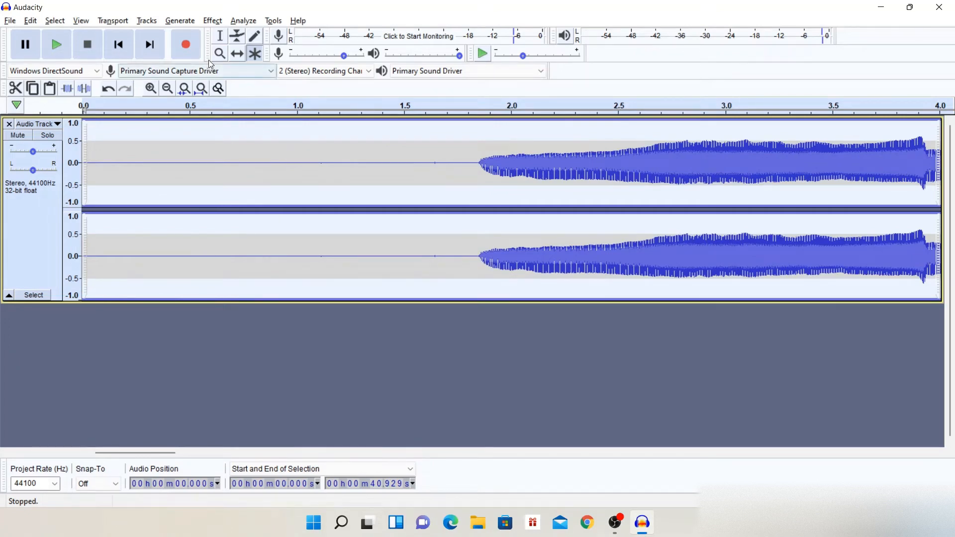
# Step: Apply the YOU WA SHOCK ! effect to the selected track and close its window
pyautogui.click(217, 21)
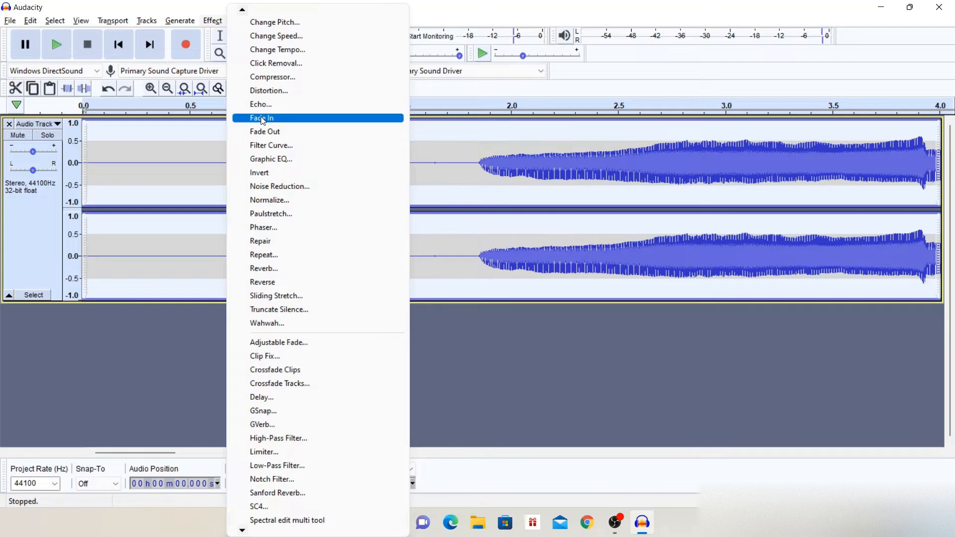
pyautogui.moveTo(250, 531)
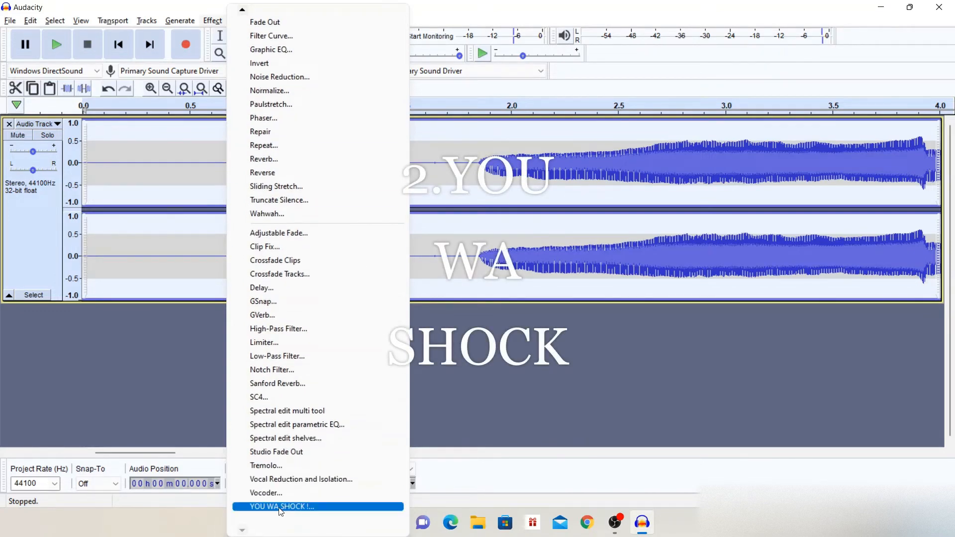
pyautogui.click(309, 507)
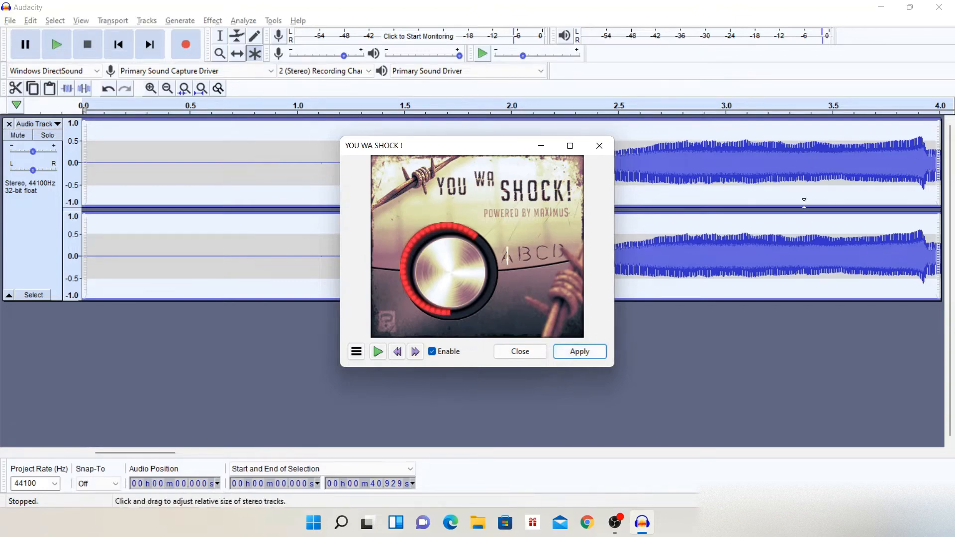
pyautogui.click(580, 358)
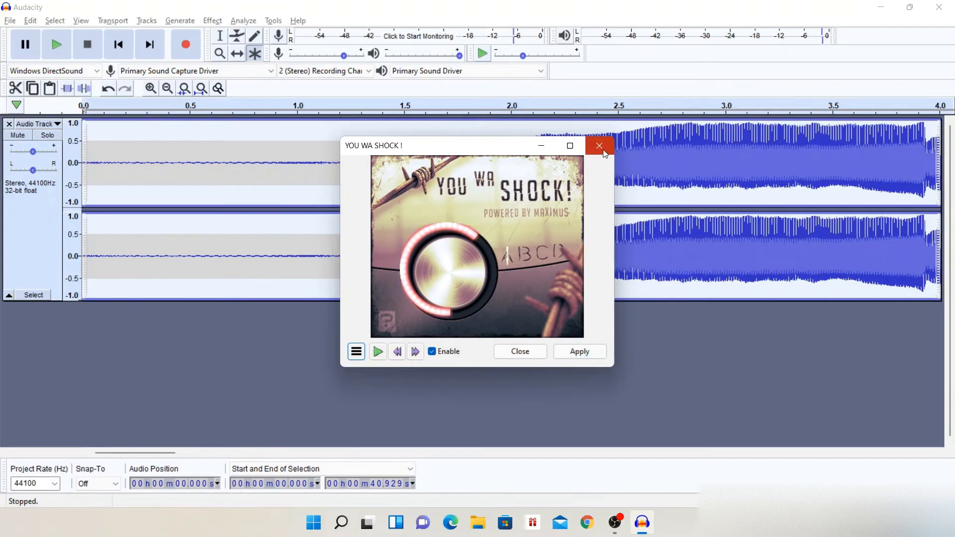
pyautogui.click(600, 146)
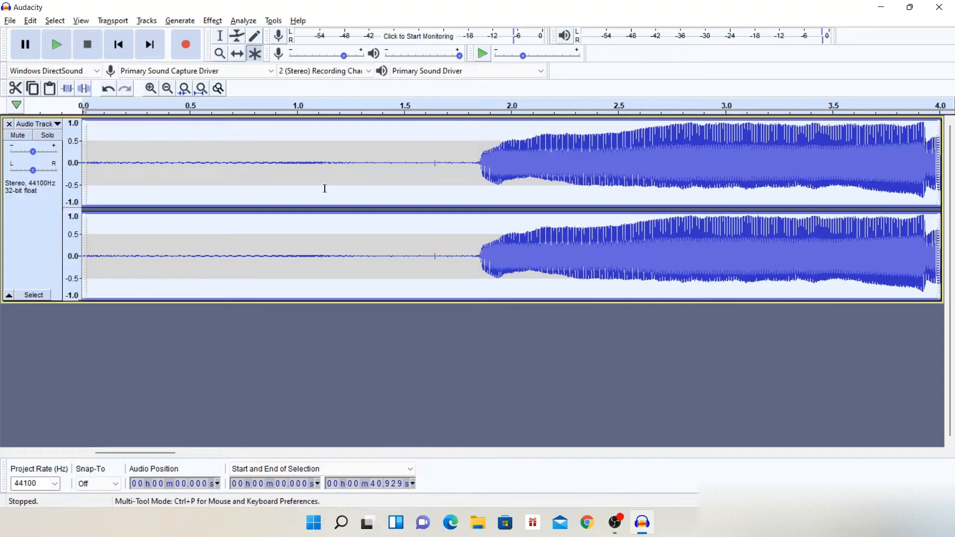
# Step: Lower the track's gain slightly and briefly play back the processed audio
pyautogui.scroll(-2, 325, 188)
pyautogui.scroll(-2, 325, 189)
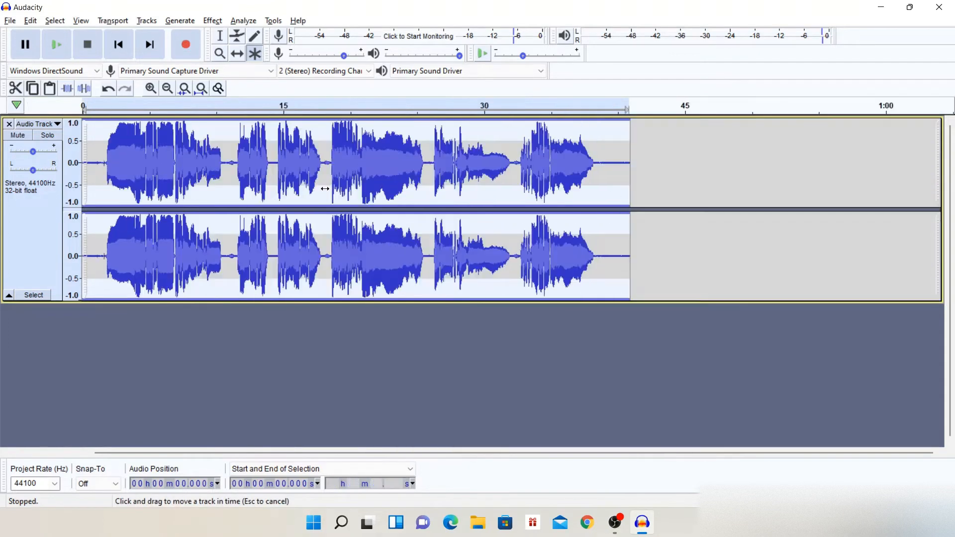
pyautogui.moveTo(32, 155); pyautogui.dragTo(28, 157)
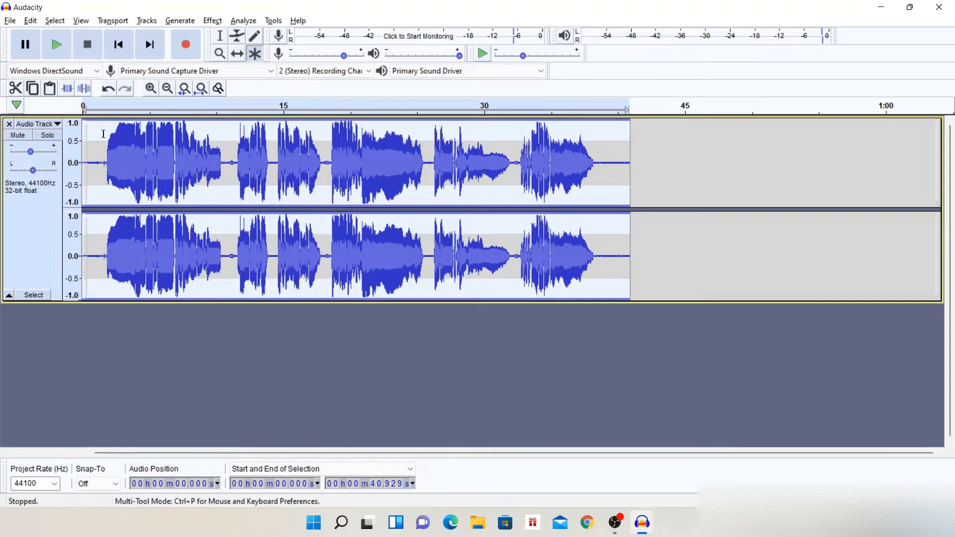
pyautogui.click(59, 43)
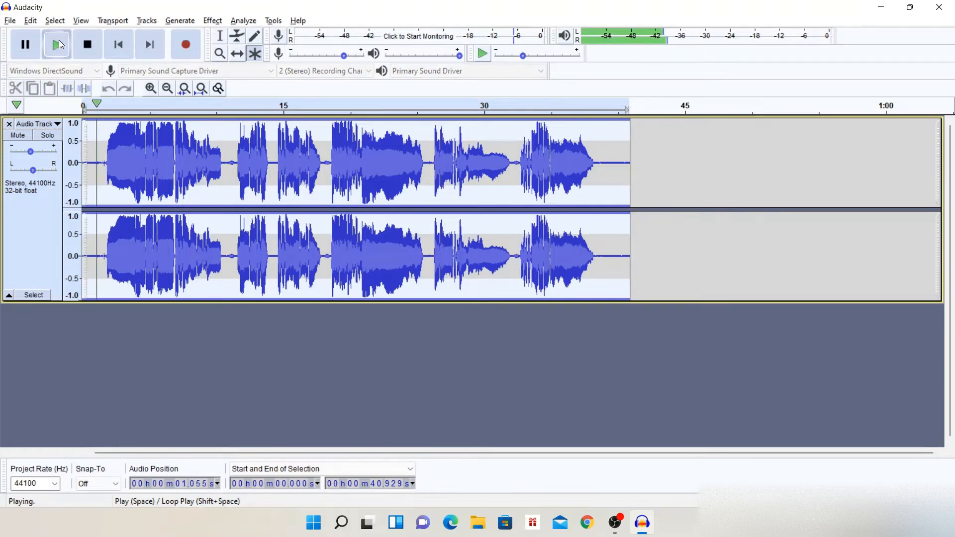
pyautogui.click(89, 46)
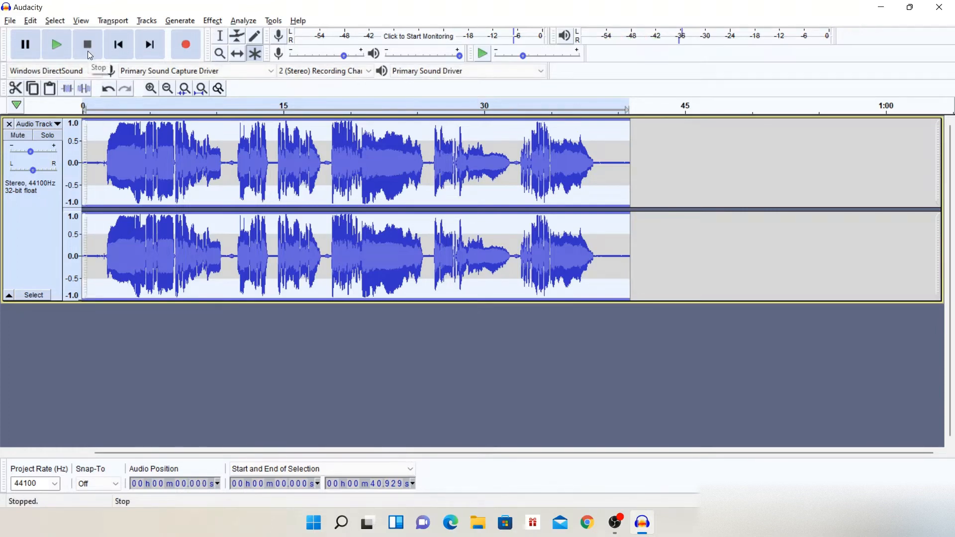
# Step: Compare the track's playback without and with the YOU WA SHOCK ! effect by undoing and redoing it
pyautogui.hotkey('ctrl', 'z')
pyautogui.click(61, 52)
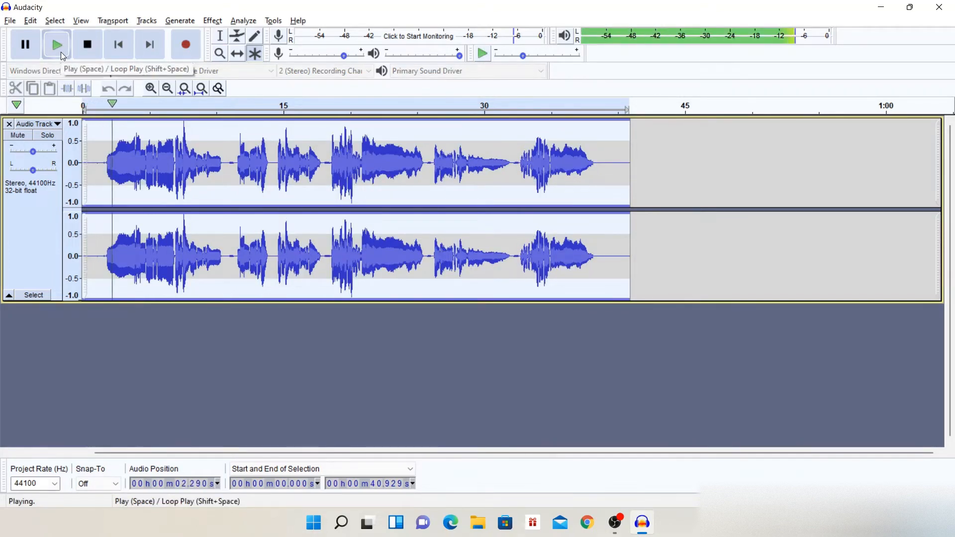
pyautogui.click(63, 56)
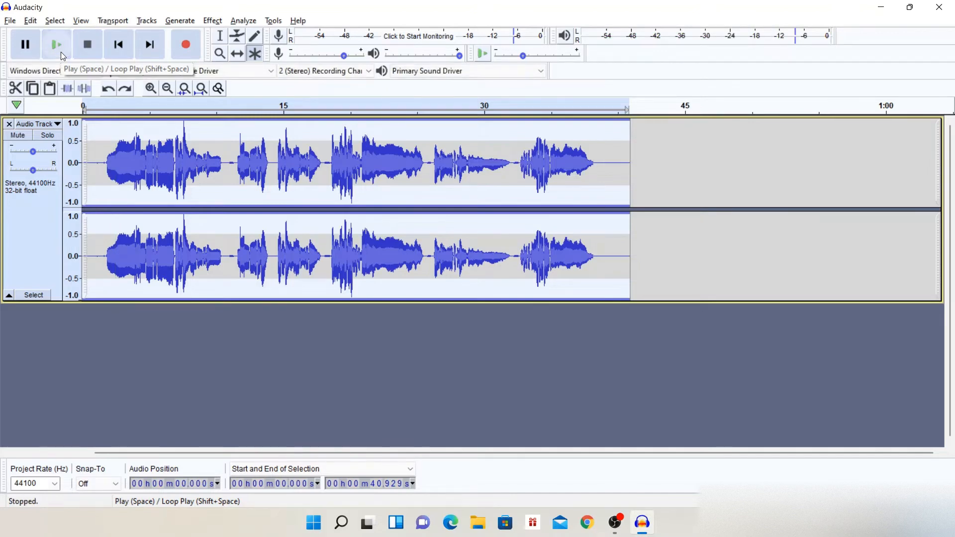
pyautogui.hotkey('ctrl', 'y')
pyautogui.click(61, 52)
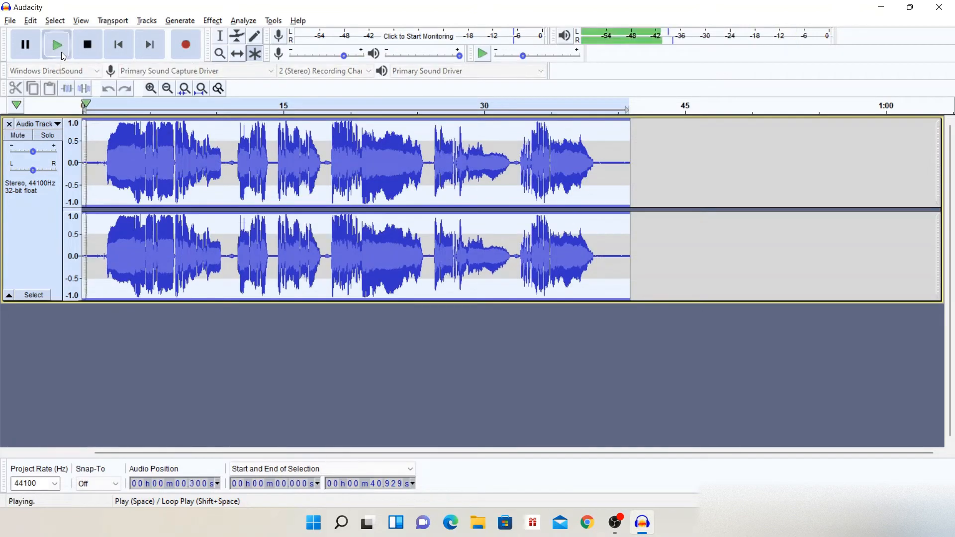
pyautogui.click(62, 53)
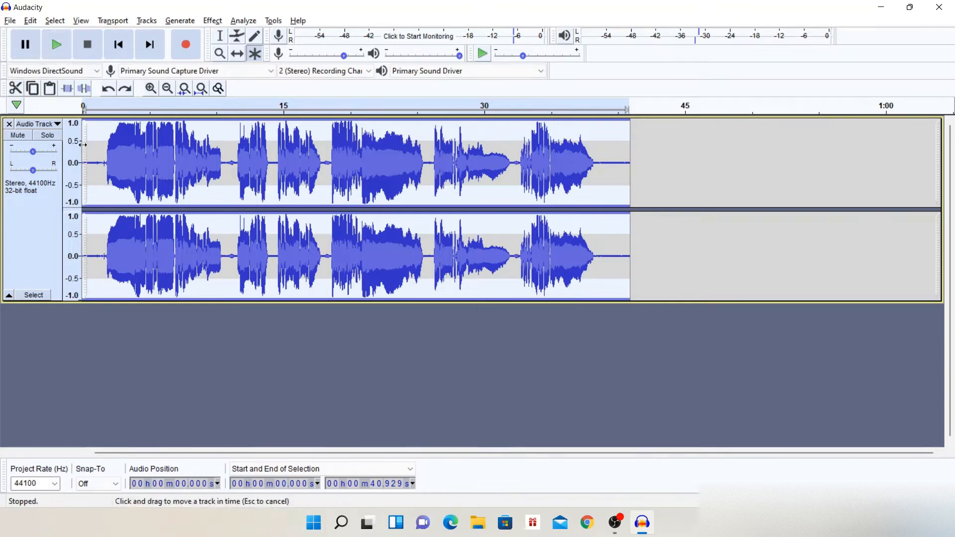
# Step: Play the track from about 1.4 s and lower its gain slightly during playback
pyautogui.click(101, 163)
pyautogui.press('space')
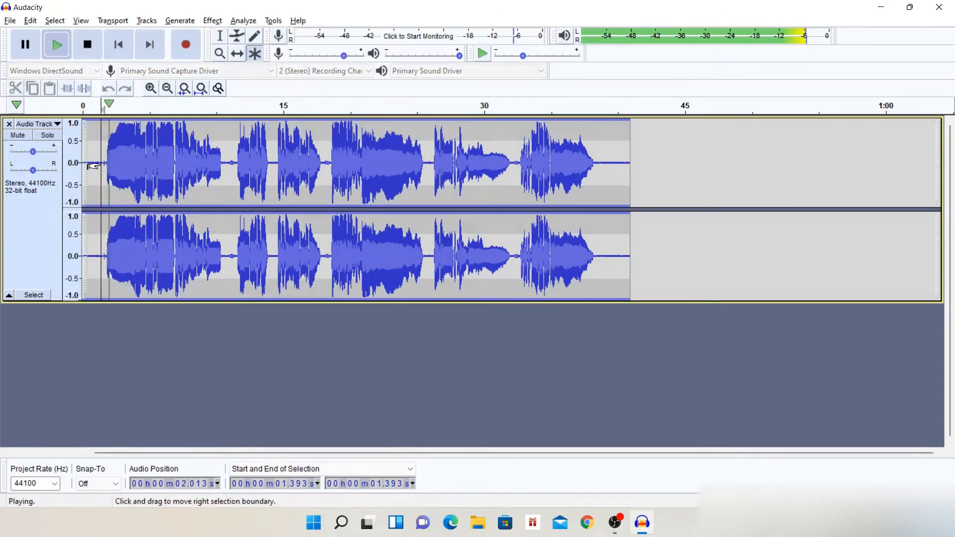
pyautogui.moveTo(34, 152); pyautogui.dragTo(28, 152)
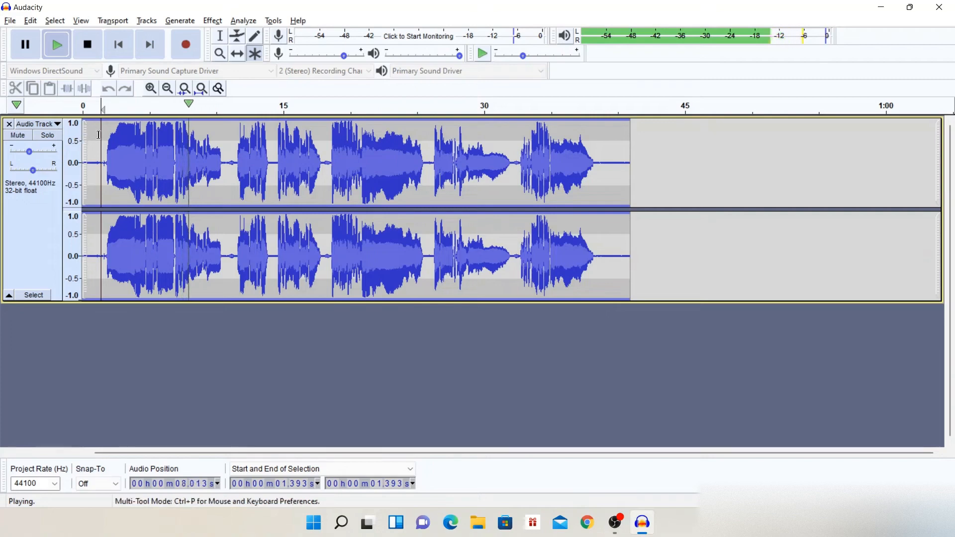
pyautogui.press('space')
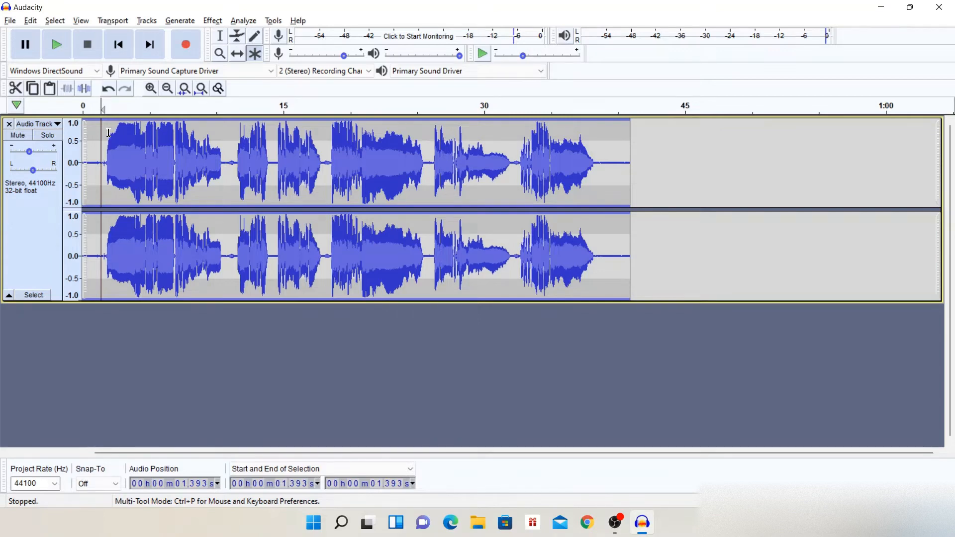
# Step: Select the noise-only opening of the track from 0 to about 1.7 s and play it
pyautogui.scroll(3, 131, 147)
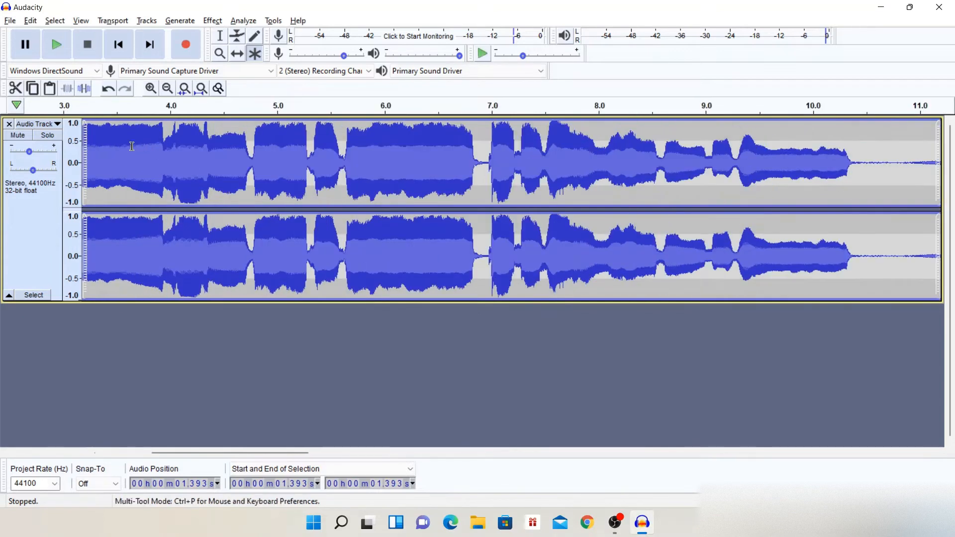
pyautogui.hscroll(-10, 132, 146)
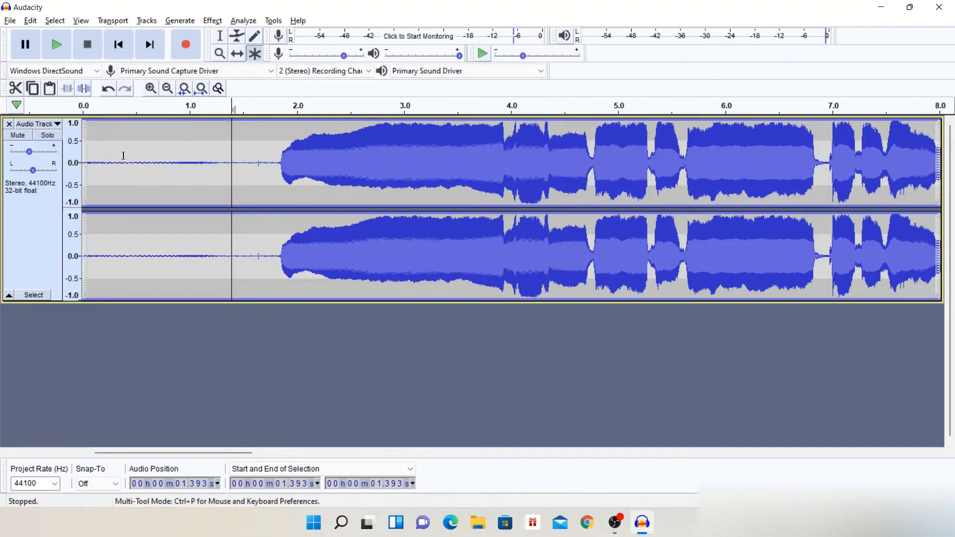
pyautogui.click(265, 161)
pyautogui.moveTo(257, 161); pyautogui.dragTo(3, 148)
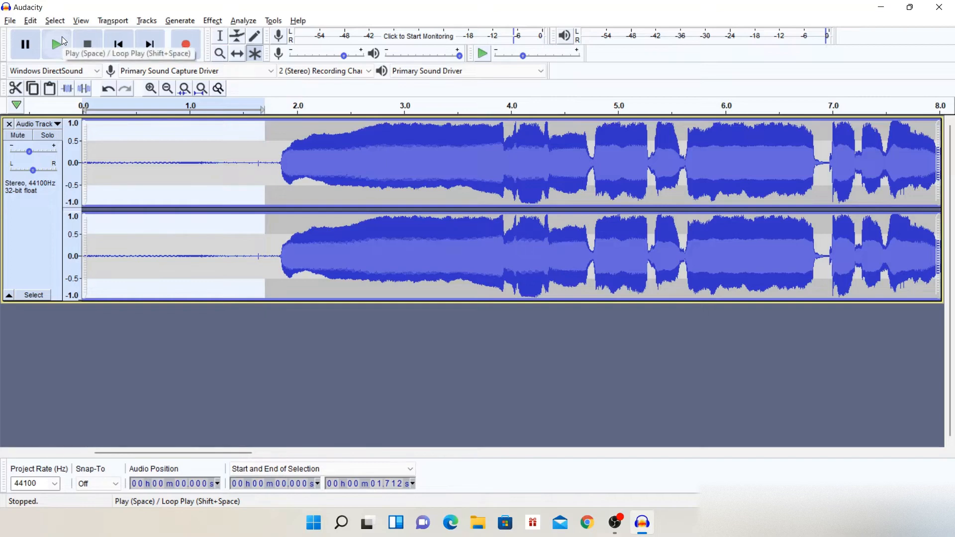
pyautogui.click(63, 41)
# Step: Capture a noise profile from the selected opening with the Noise Reduction effect
pyautogui.click(210, 22)
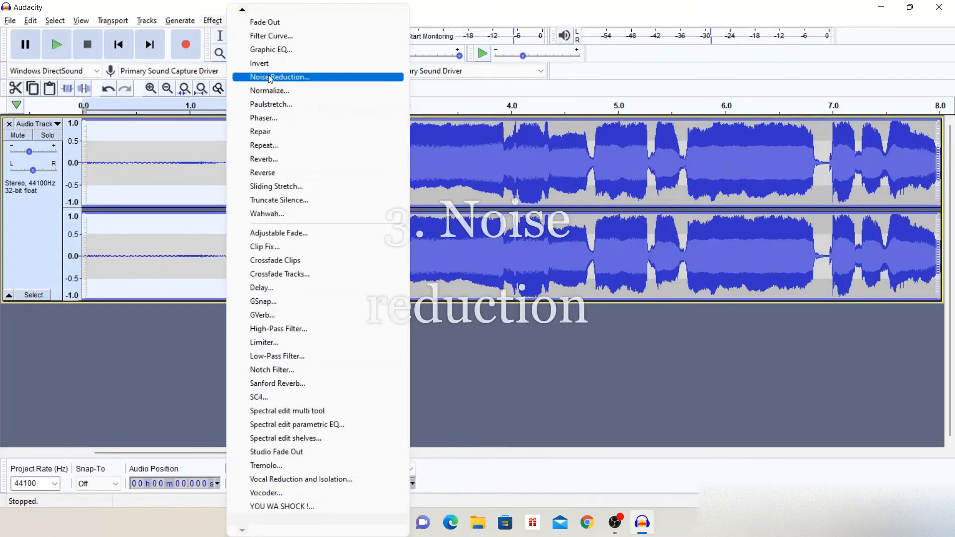
pyautogui.click(302, 76)
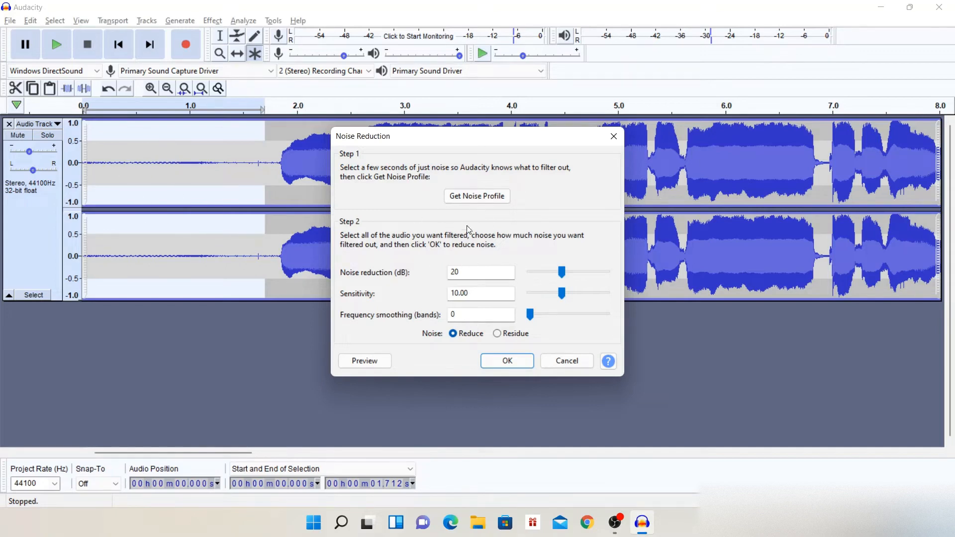
pyautogui.click(481, 195)
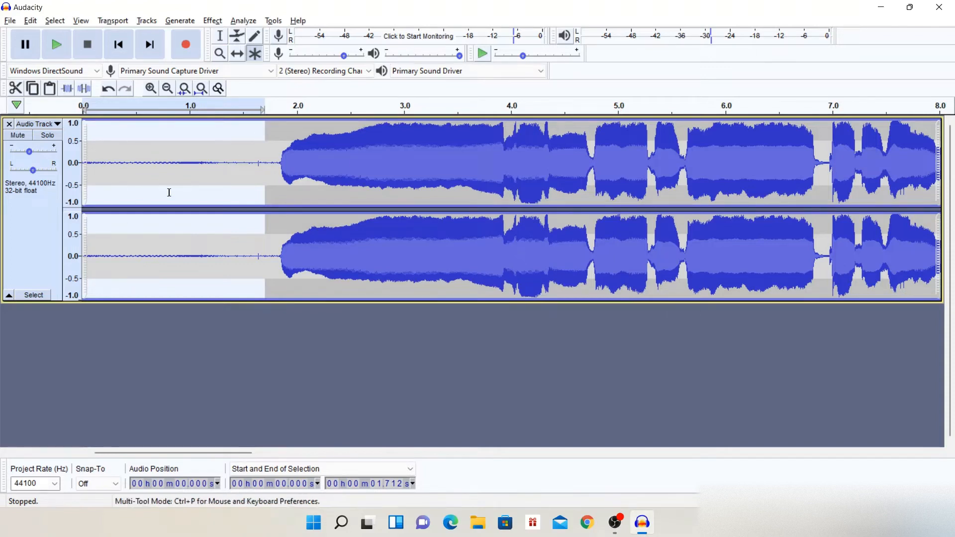
# Step: Select the whole track, adjust the noise reduction amount slightly and apply Noise Reduction with the captured profile
pyautogui.click(32, 211)
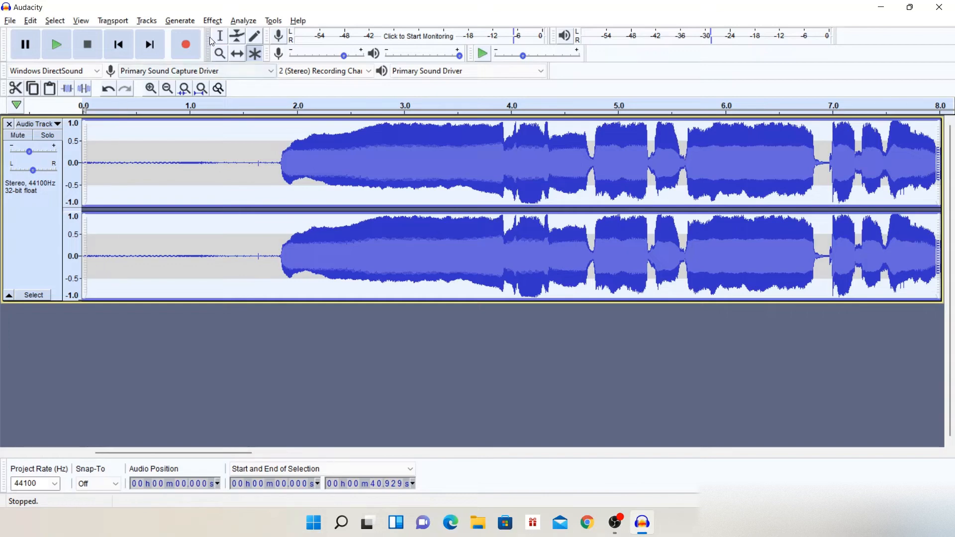
pyautogui.click(213, 20)
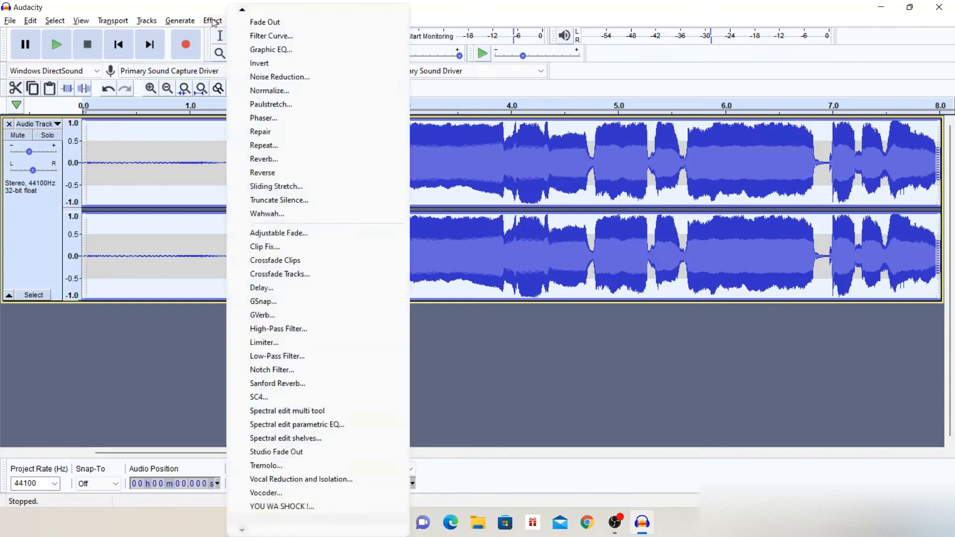
pyautogui.click(273, 78)
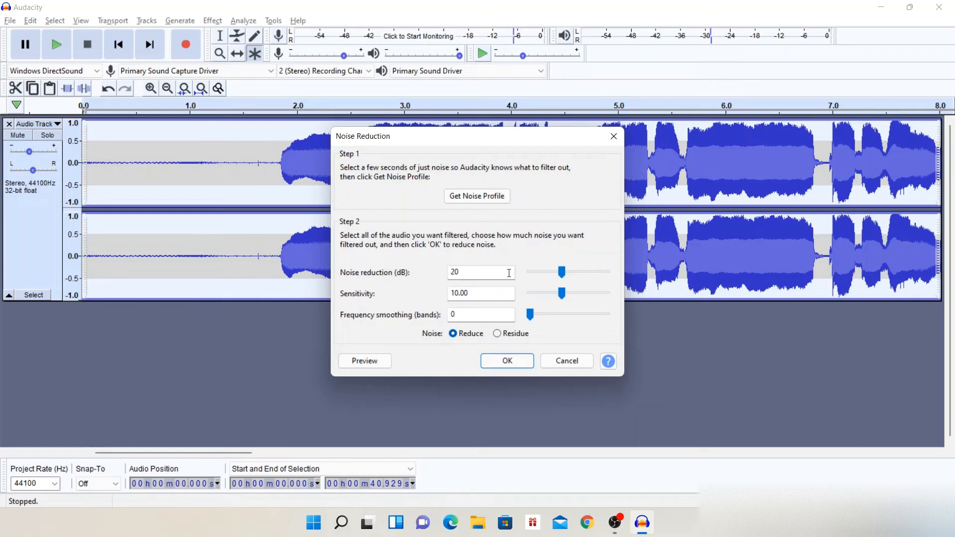
pyautogui.moveTo(561, 272); pyautogui.dragTo(575, 277)
pyautogui.moveTo(560, 272); pyautogui.dragTo(564, 271)
pyautogui.click(503, 363)
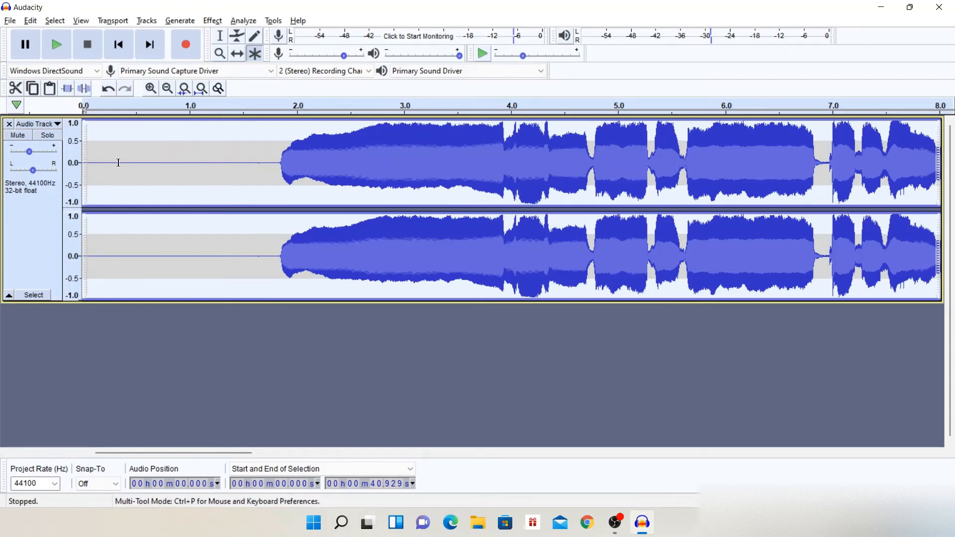
# Step: Play the noise-reduced track from its start and stop playback
pyautogui.click(119, 56)
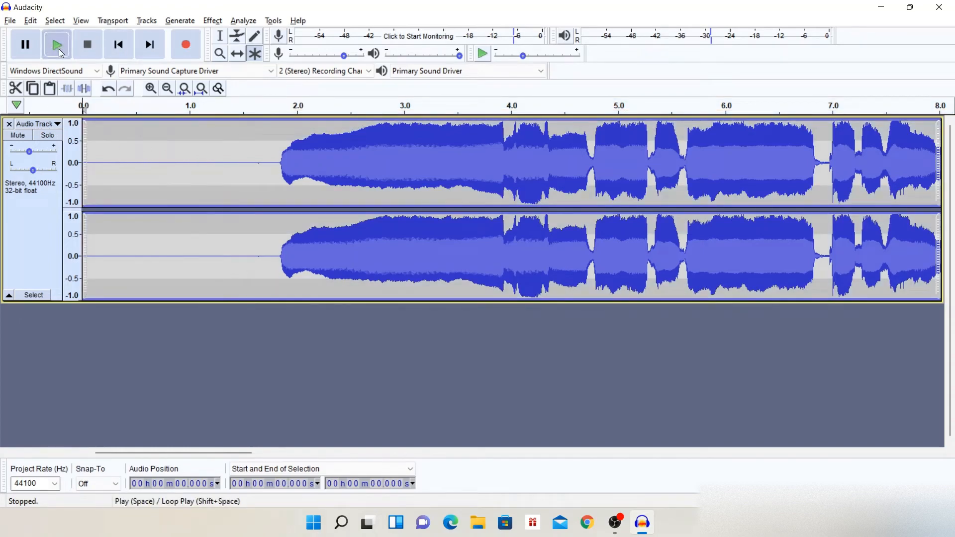
pyautogui.click(59, 48)
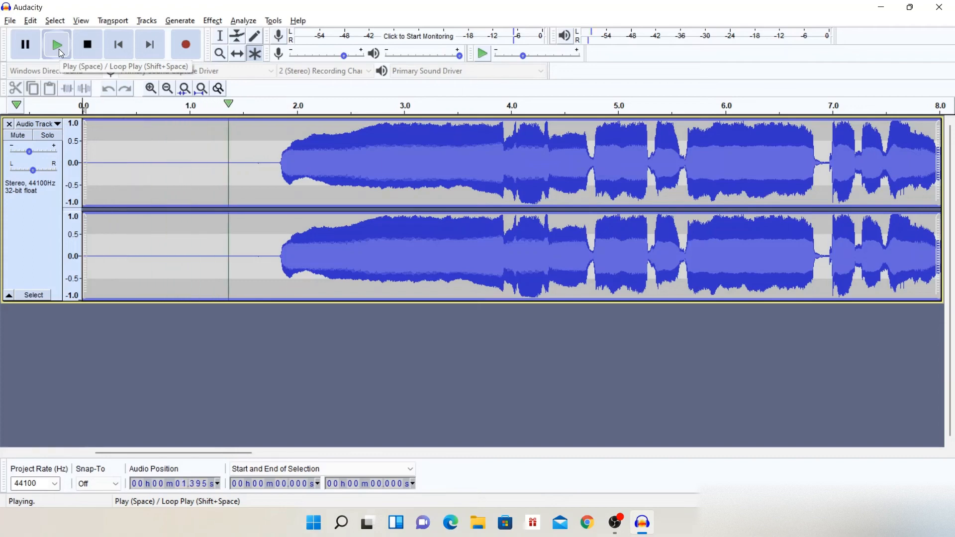
pyautogui.click(87, 49)
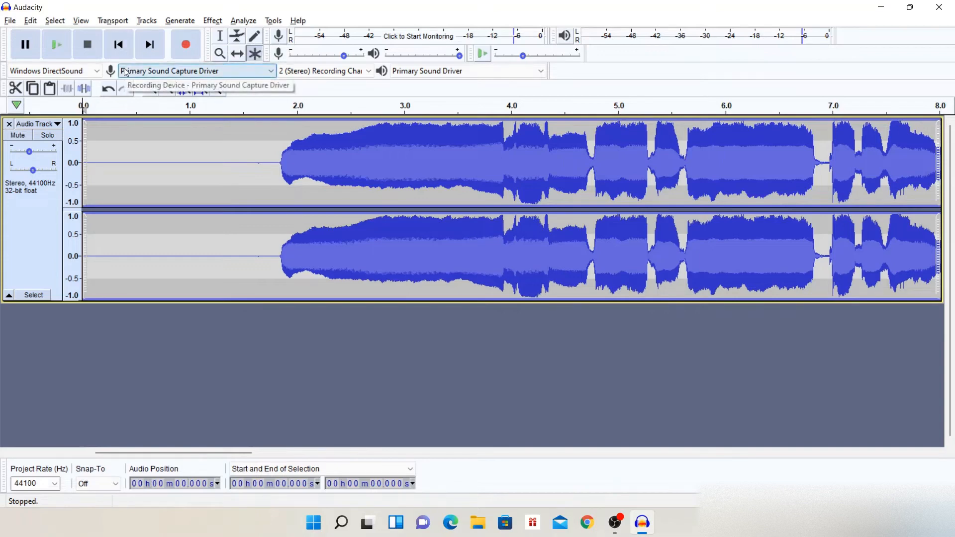
# Step: Compare the track's opening without and with Noise Reduction by undoing and redoing the effect between playbacks
pyautogui.hotkey('ctrl', 'a')
pyautogui.press('space')
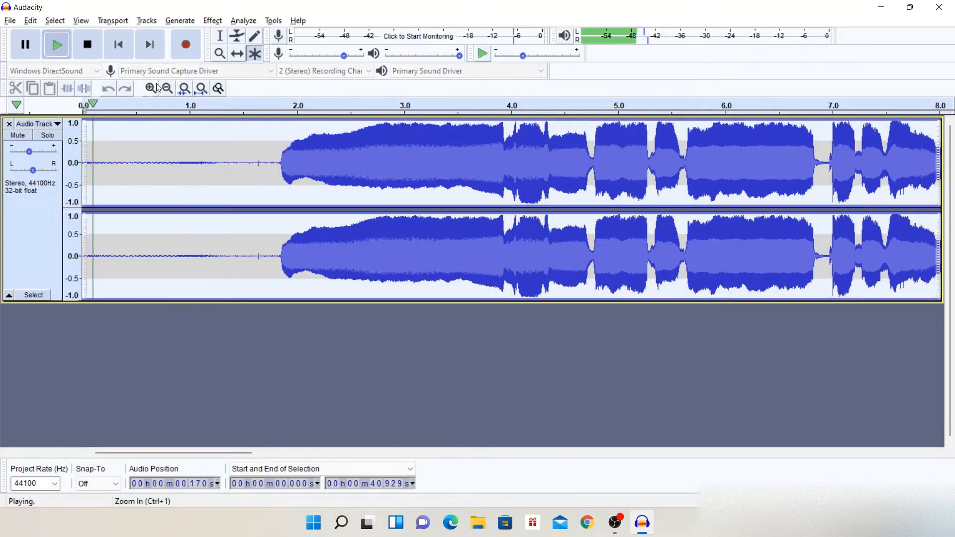
pyautogui.press('space')
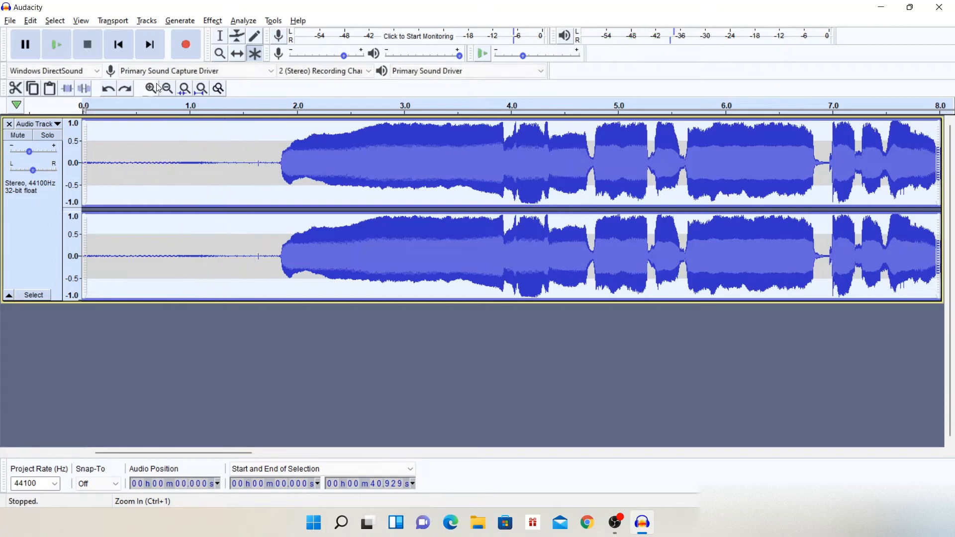
pyautogui.press('space')
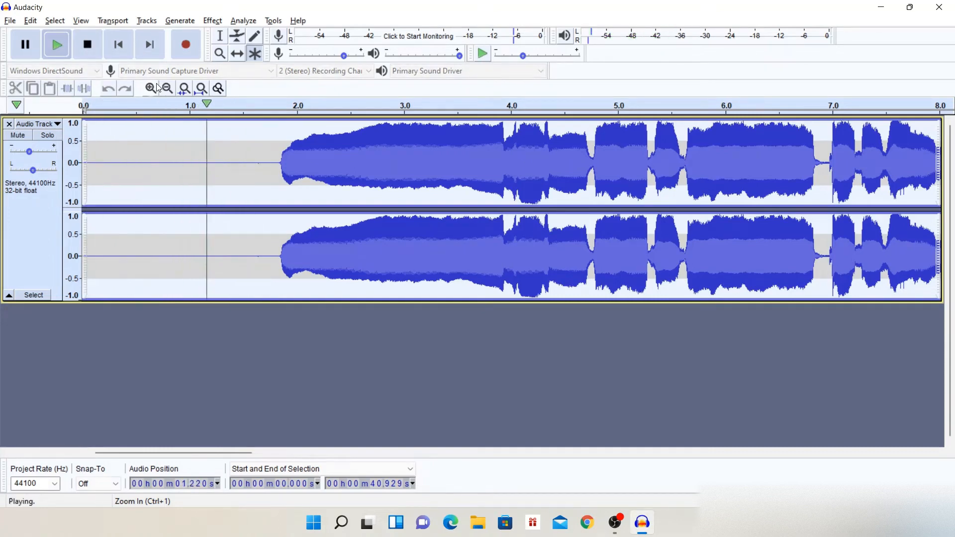
pyautogui.press('space')
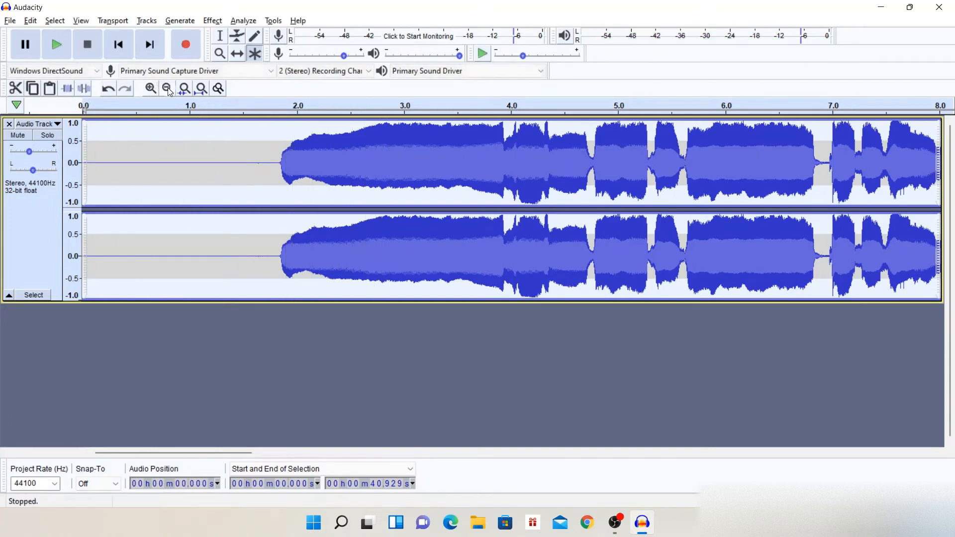
# Step: Examine the waveform along the whole track for leftover sounds in the gaps between vocal phrases
pyautogui.hscroll(20, 330, 158)
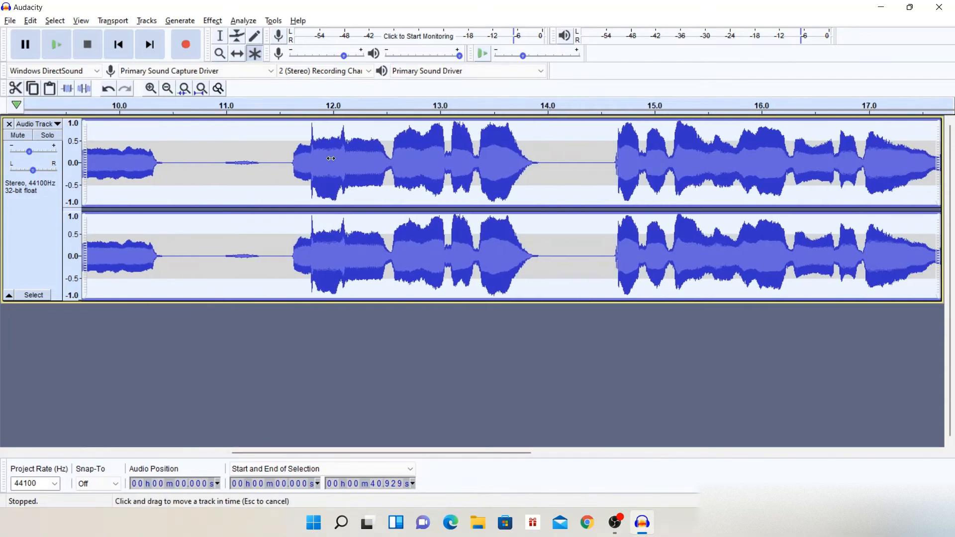
pyautogui.scroll(-3, 331, 158)
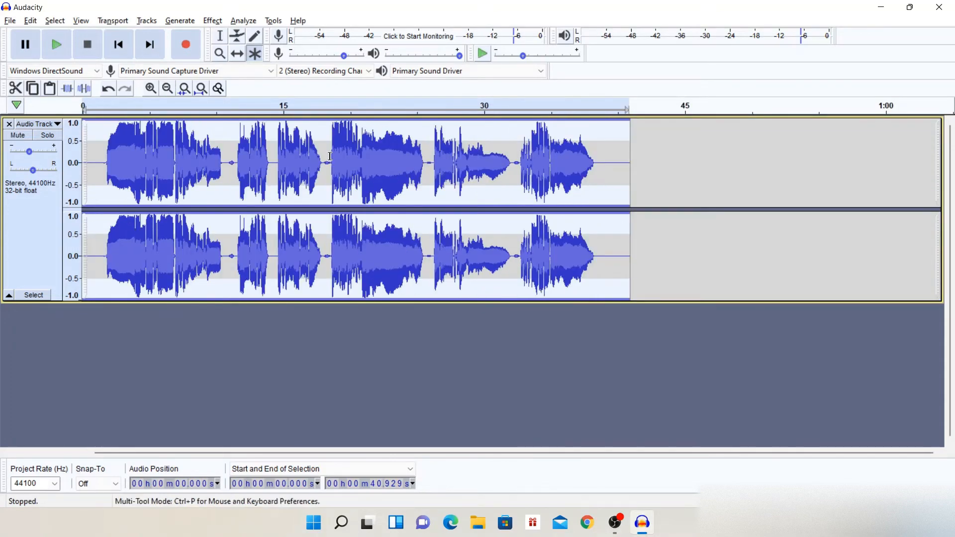
pyautogui.scroll(1, 330, 156)
pyautogui.scroll(1, 329, 157)
pyautogui.hscroll(-18, 326, 158)
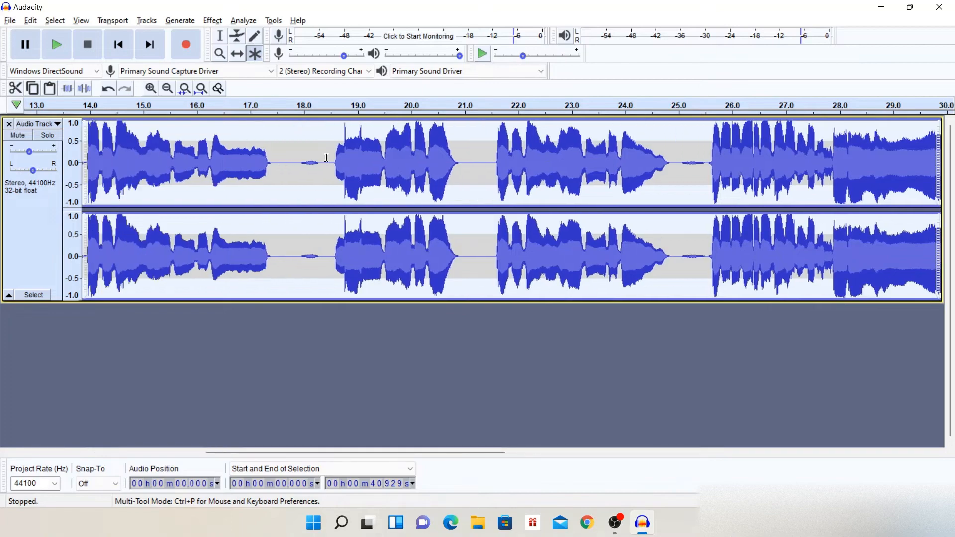
pyautogui.hscroll(4, 326, 158)
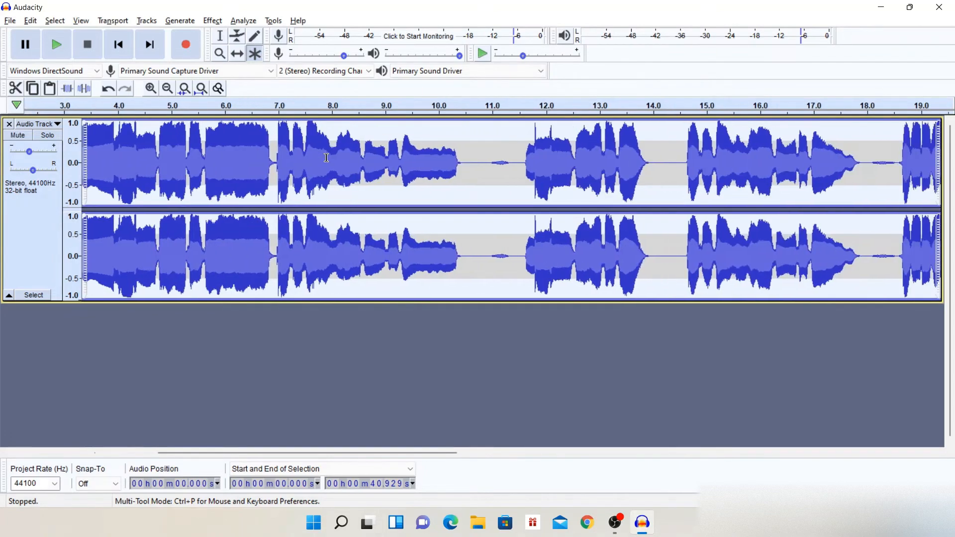
pyautogui.hscroll(20, 327, 157)
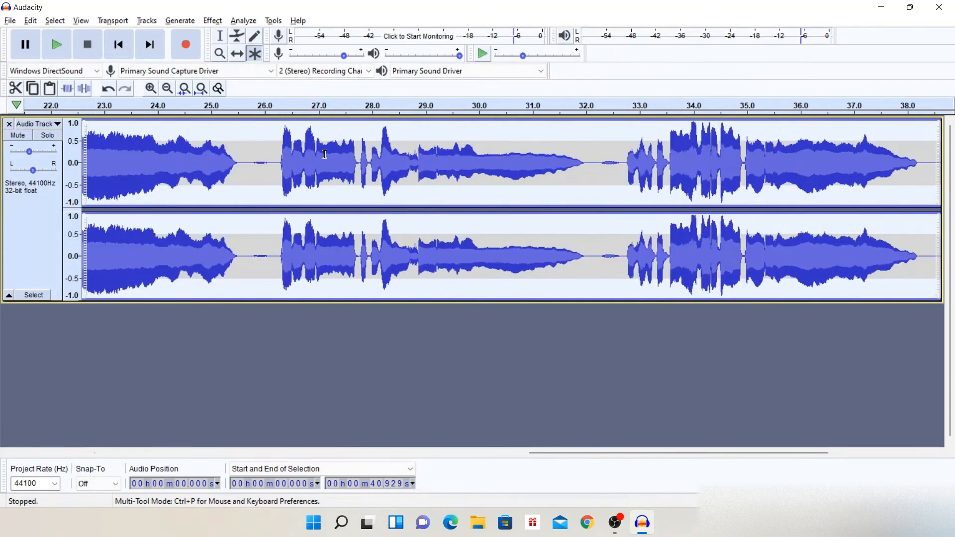
pyautogui.hscroll(-20, 325, 154)
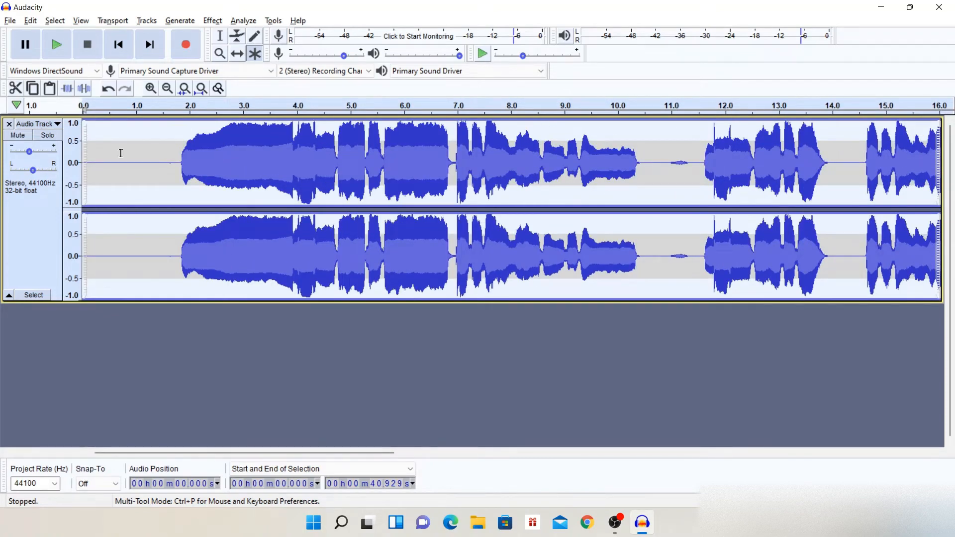
# Step: Place the playback cursor just after the first vocal phrase, at about 10.46 s, and listen to the gap
pyautogui.click(175, 160)
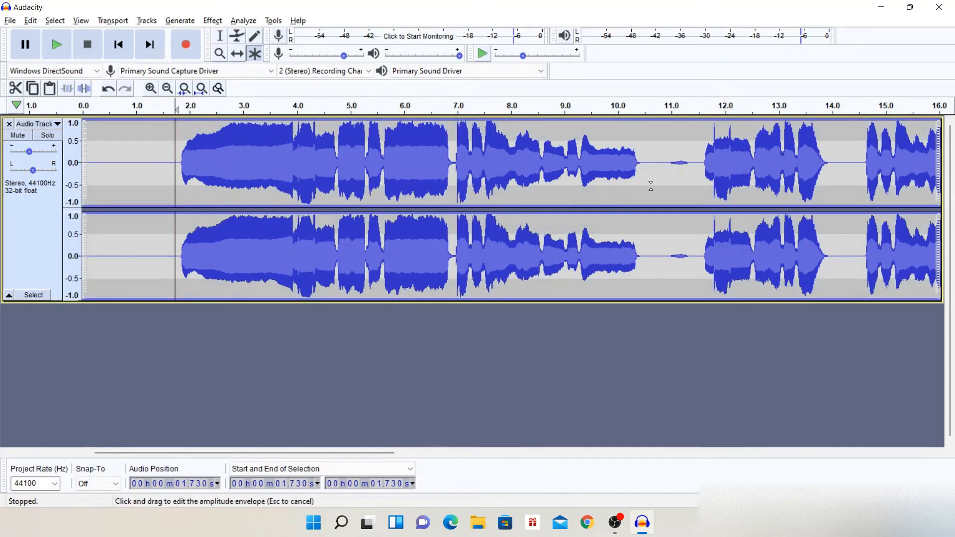
pyautogui.click(618, 162)
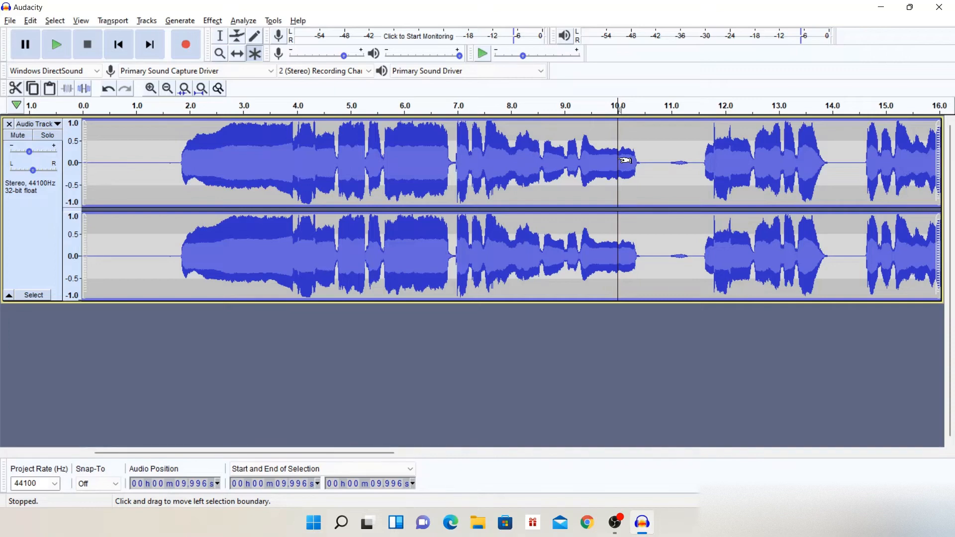
pyautogui.click(642, 162)
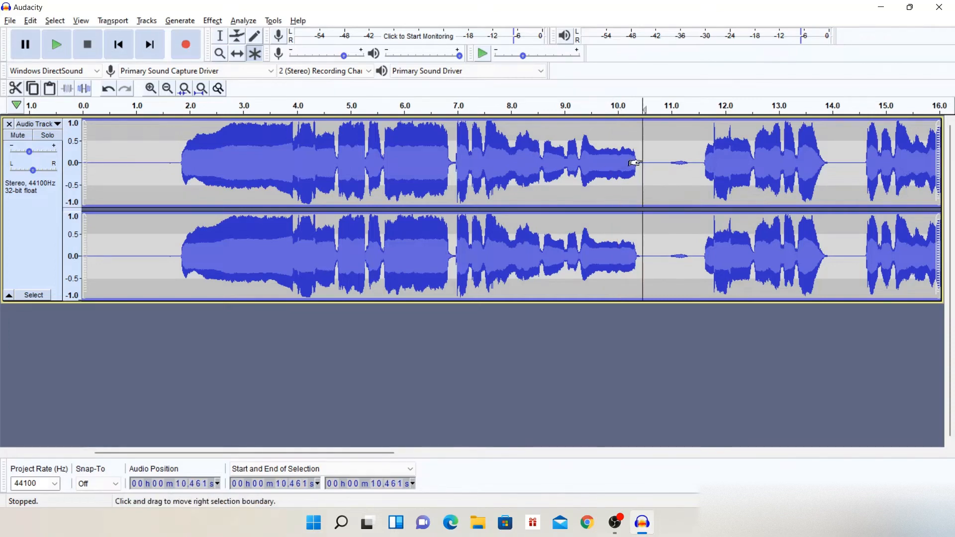
pyautogui.press('space')
pyautogui.press('space')
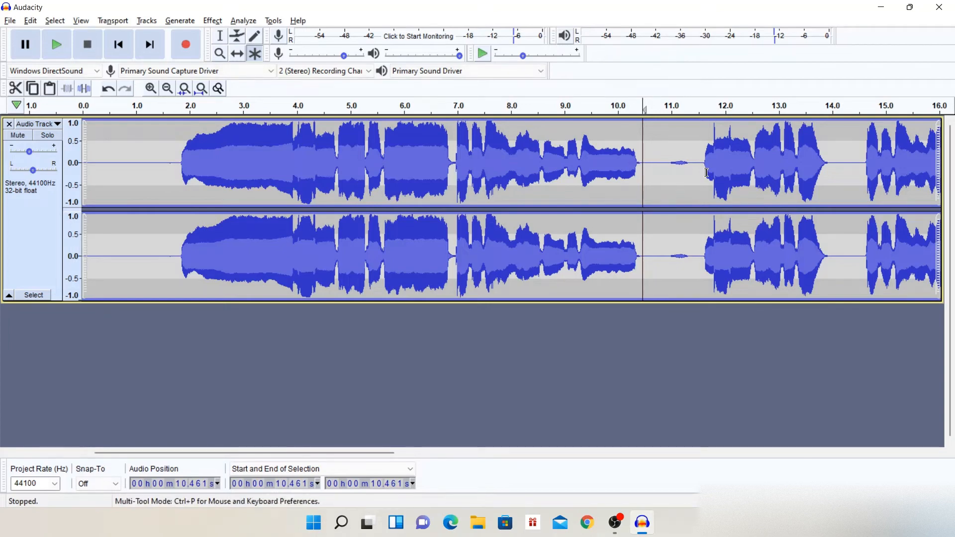
# Step: Select the gap between the first two vocal phrases, from about 10.42 to 11.60 s, and silence it
pyautogui.scroll(2, 707, 172)
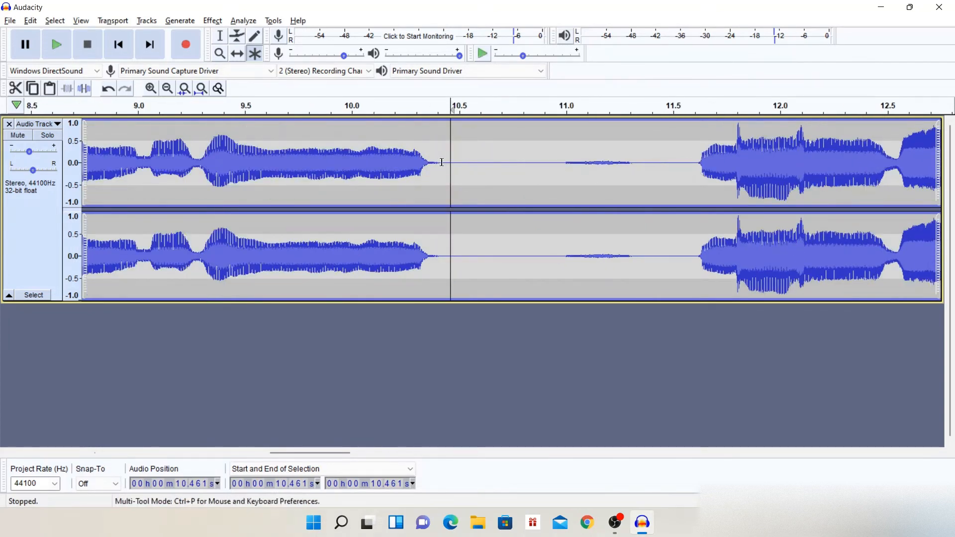
pyautogui.moveTo(442, 160); pyautogui.dragTo(694, 185)
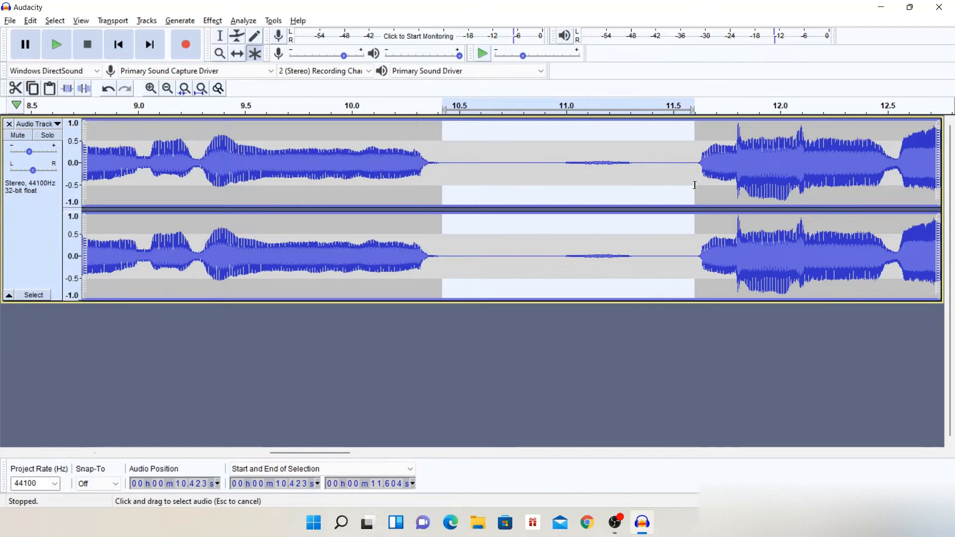
pyautogui.hotkey('ctrl', 'l')
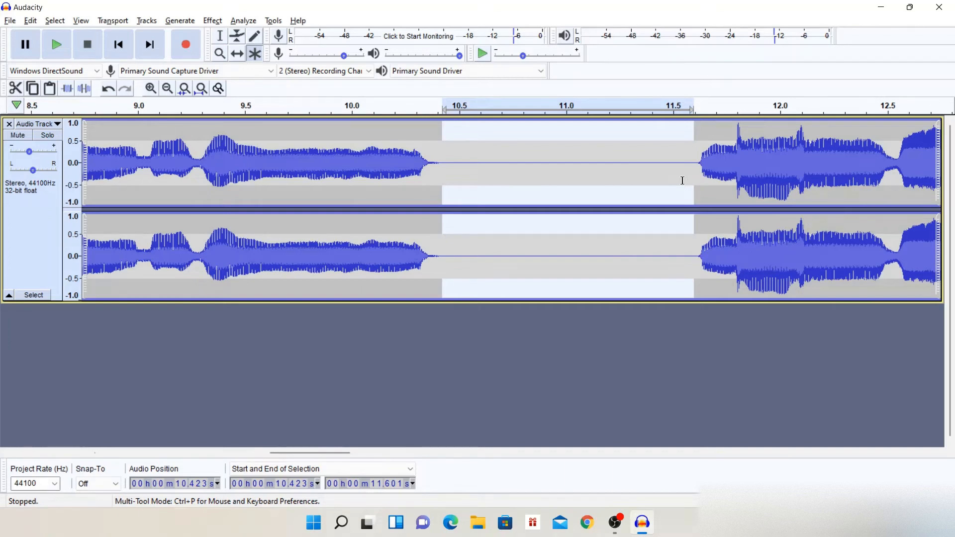
pyautogui.scroll(-1, 683, 180)
pyautogui.hscroll(1, 683, 180)
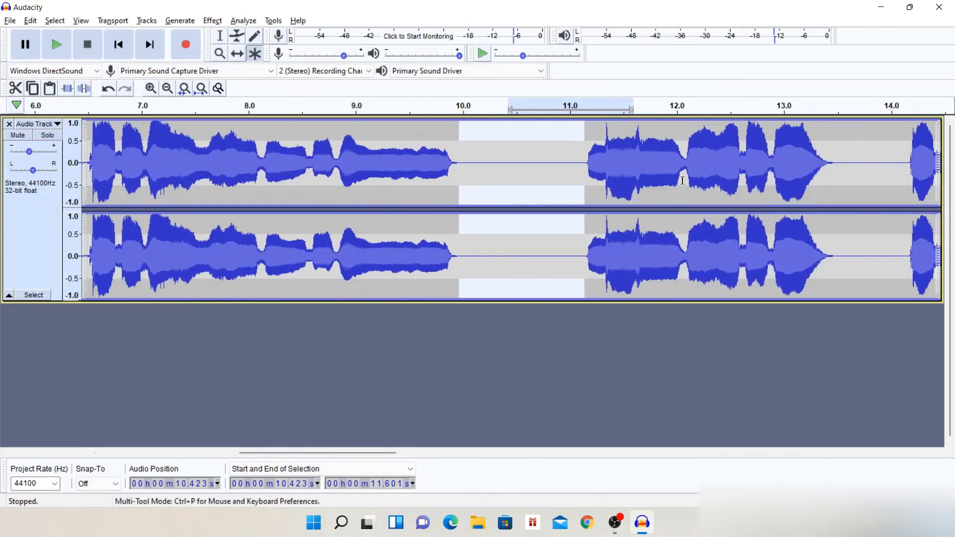
pyautogui.hscroll(4, 682, 181)
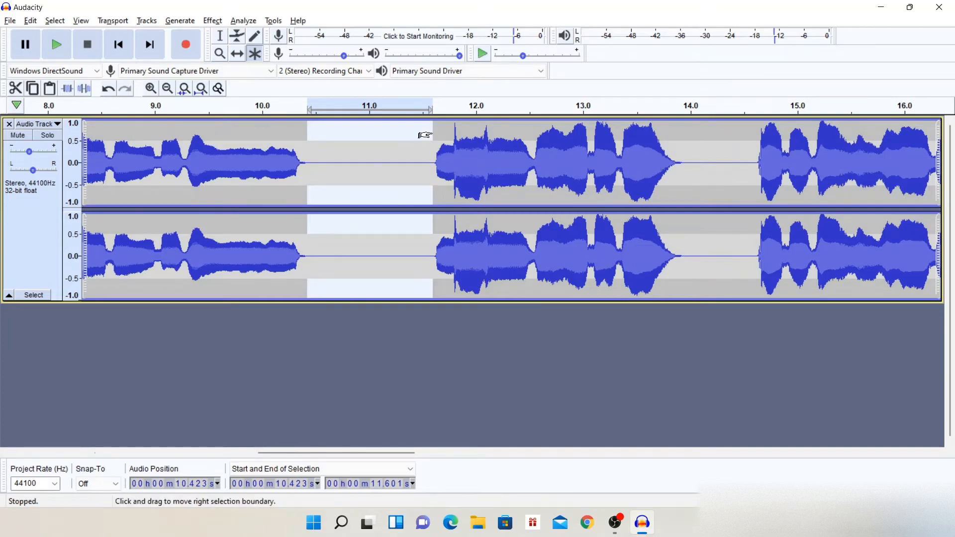
# Step: Extend the selection into the next phrase's start, to about 11.68 s, try silencing it, and undo the silencing
pyautogui.moveTo(426, 135); pyautogui.dragTo(441, 136)
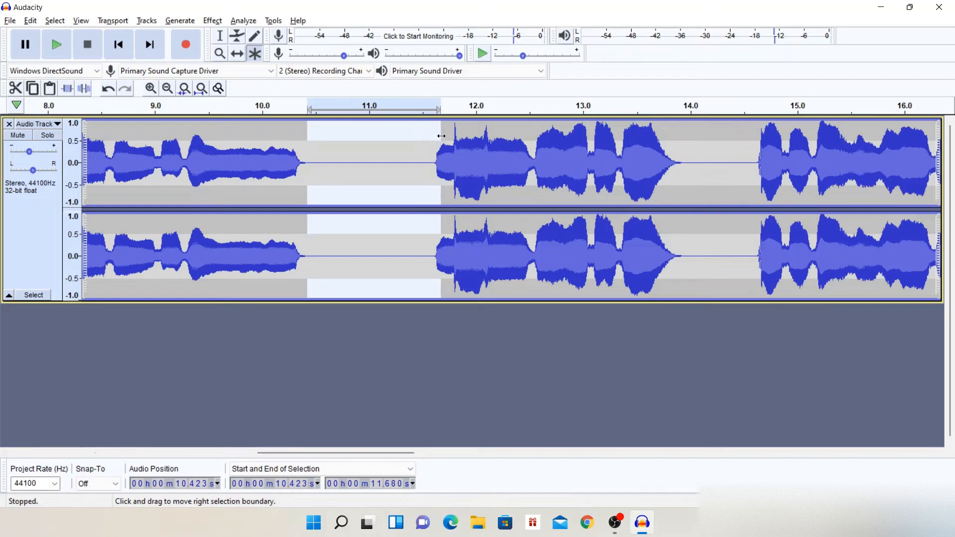
pyautogui.hotkey('ctrl', 'l')
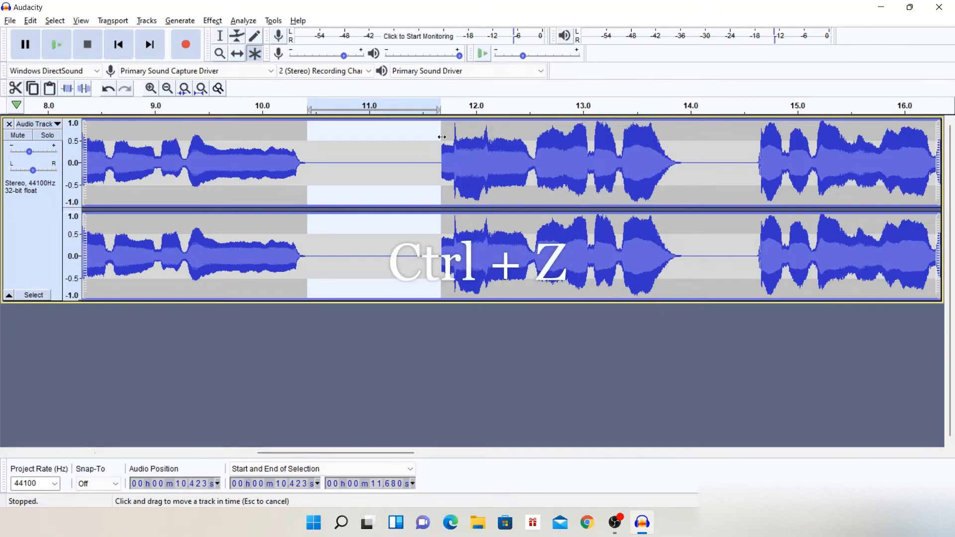
pyautogui.hotkey('ctrl', 'z')
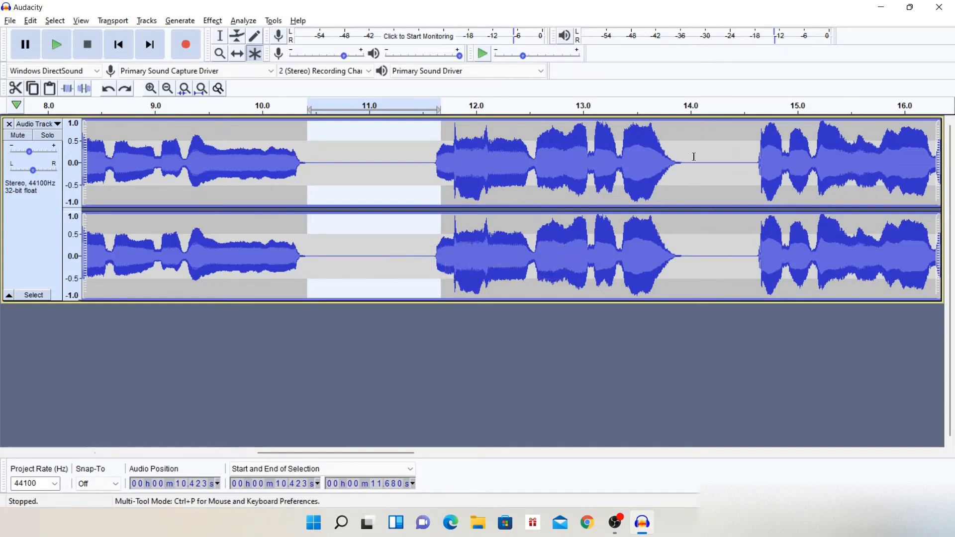
# Step: Select the gap between the second and third vocal phrases, from about 13.93 to 14.63 s, and silence it
pyautogui.scroll(2, 694, 159)
pyautogui.scroll(-1, 694, 159)
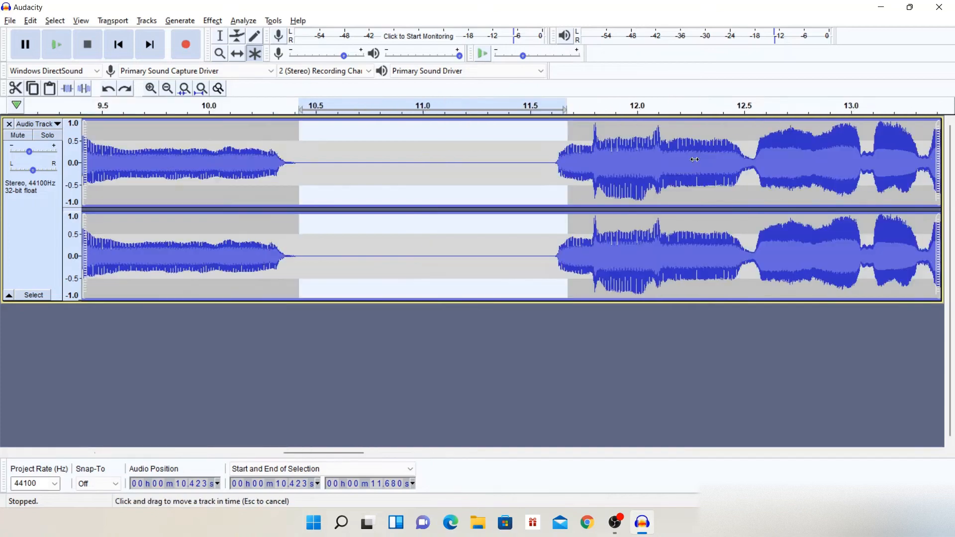
pyautogui.hscroll(1, 695, 159)
pyautogui.hscroll(10, 695, 159)
pyautogui.hscroll(1, 617, 161)
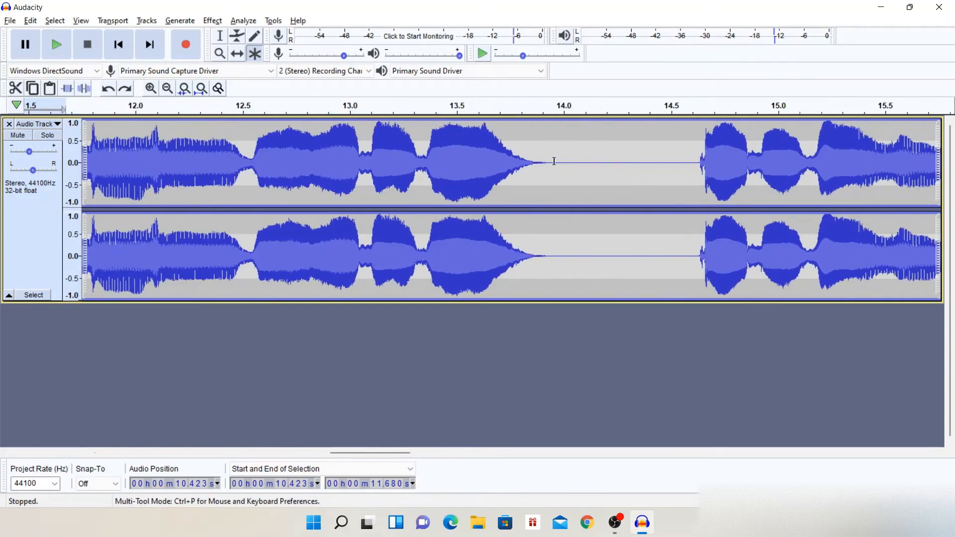
pyautogui.click(549, 159)
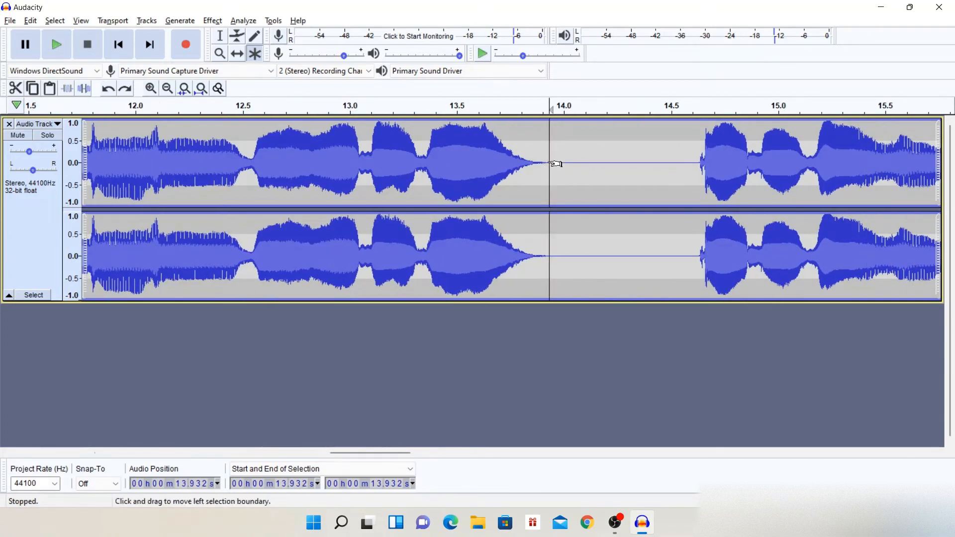
pyautogui.moveTo(541, 164); pyautogui.dragTo(690, 188)
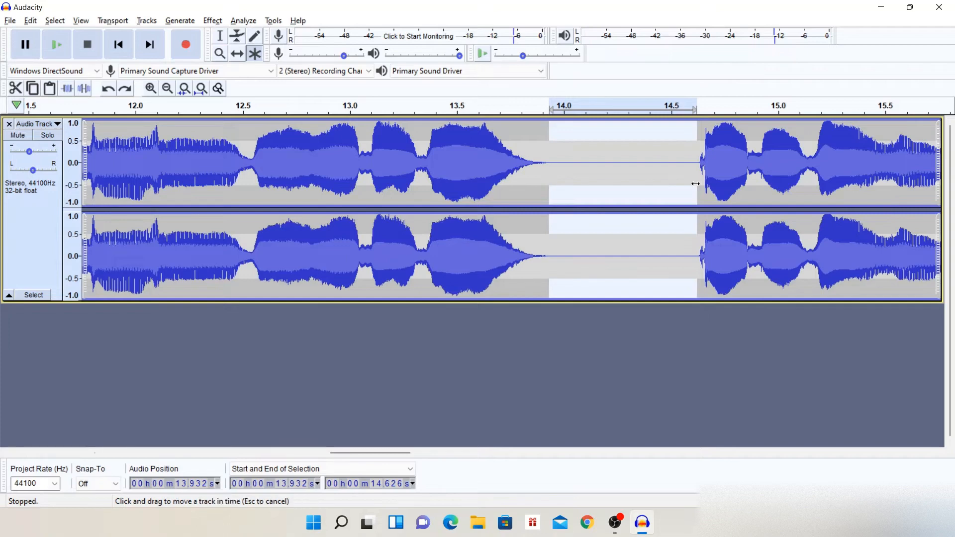
pyautogui.hotkey('ctrl', 'l')
# Step: Select the gap after the third vocal phrase, from about 17.87 to 18.60 s, listen to it and silence it
pyautogui.hscroll(10, 696, 182)
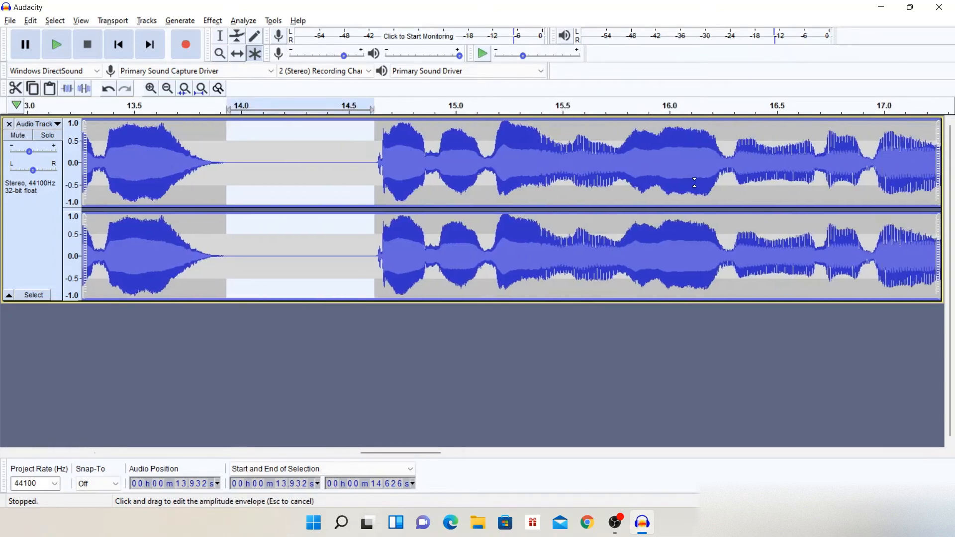
pyautogui.hscroll(5, 695, 182)
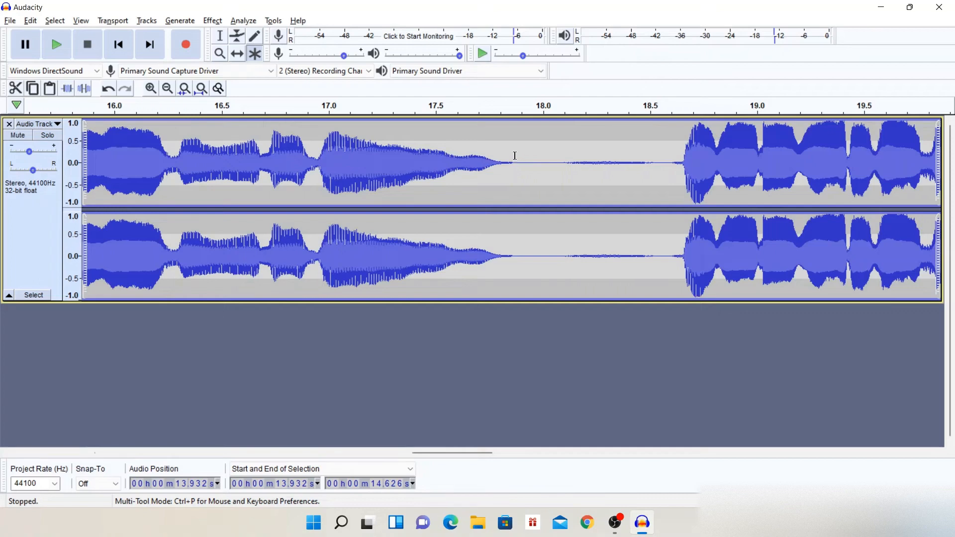
pyautogui.moveTo(514, 156); pyautogui.dragTo(646, 183)
pyautogui.moveTo(668, 192); pyautogui.dragTo(671, 194)
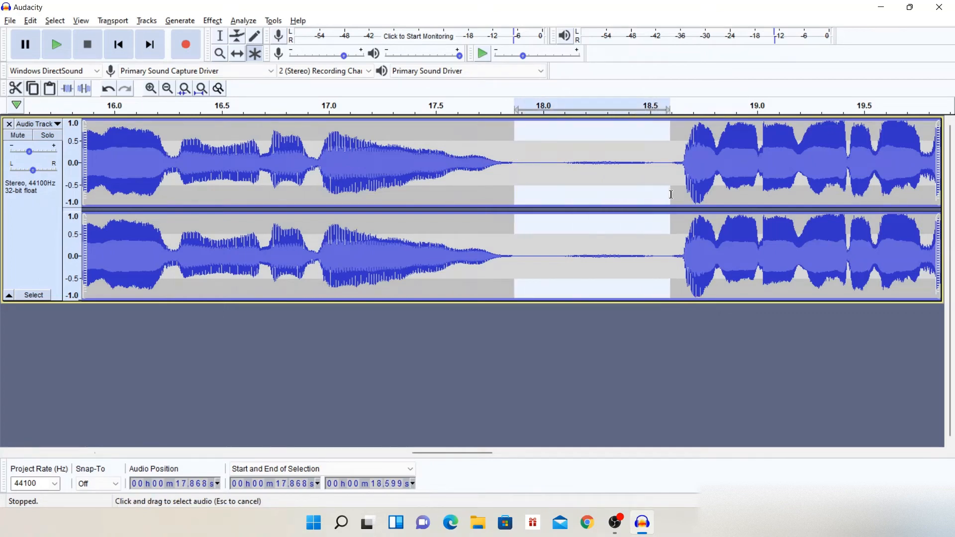
pyautogui.press('space')
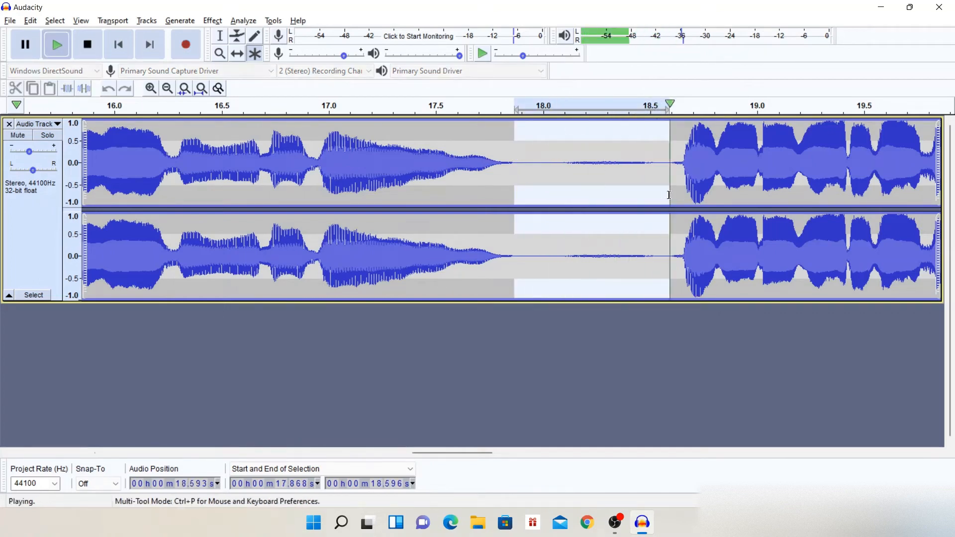
# Step: Select the gap after the fourth vocal phrase, from about 25.50 to 26.28 s, listen to it and silence it
pyautogui.hscroll(5, 668, 194)
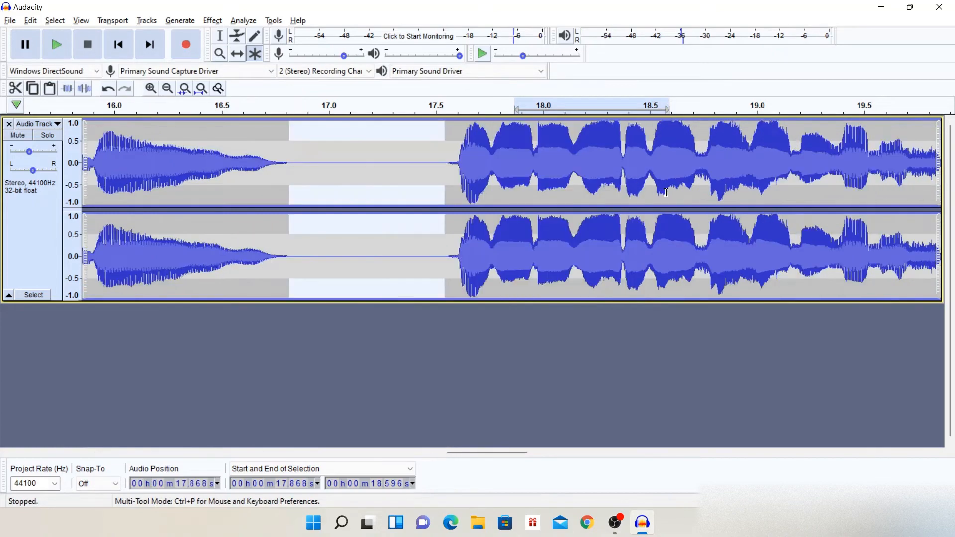
pyautogui.hscroll(10, 667, 193)
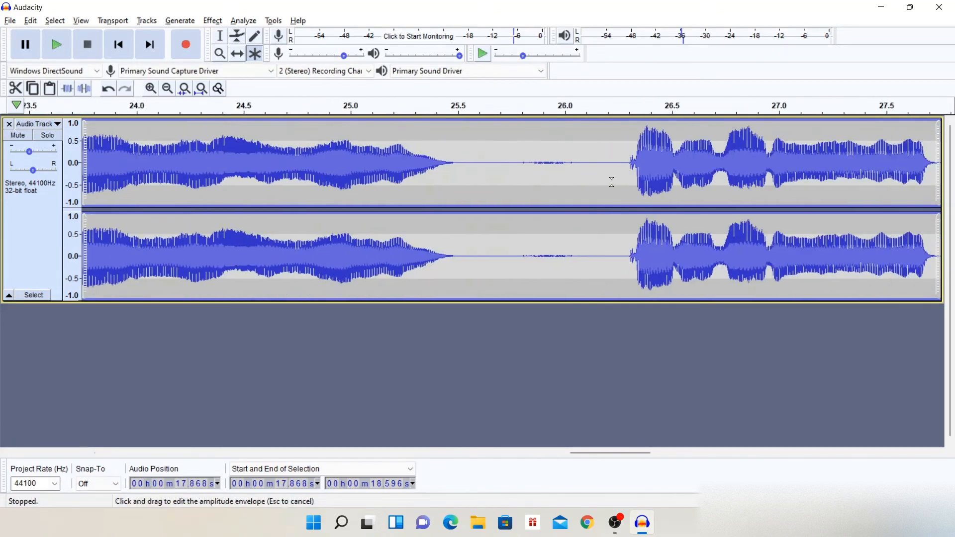
pyautogui.moveTo(455, 156); pyautogui.dragTo(624, 202)
pyautogui.press('space')
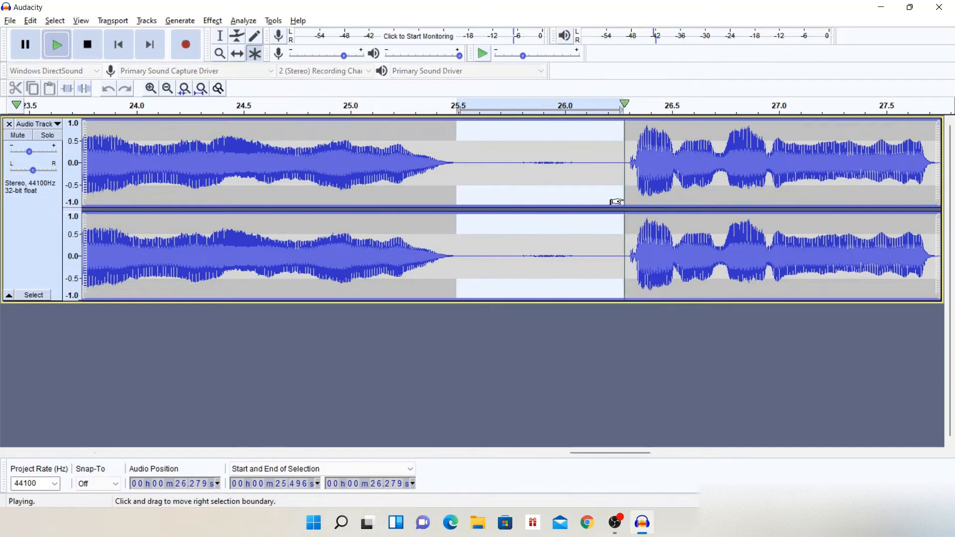
# Step: Select the gap before the last vocal phrase, from about 31.97 to 32.75 s, and silence it
pyautogui.hscroll(12, 624, 198)
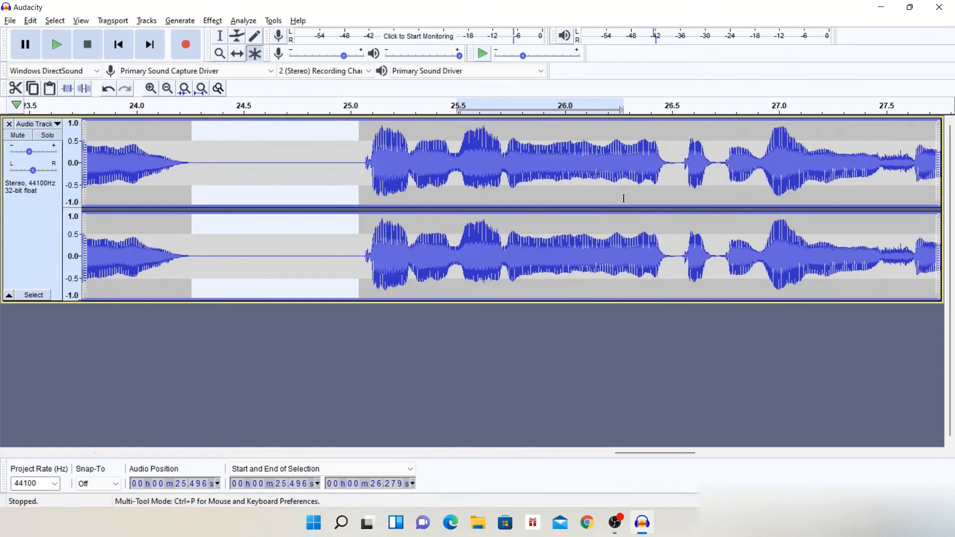
pyautogui.hscroll(2, 624, 198)
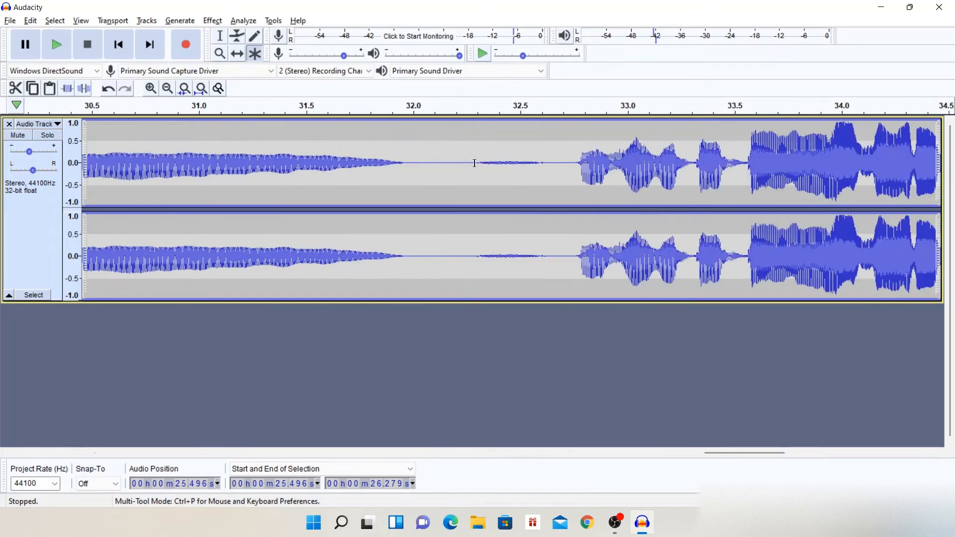
pyautogui.moveTo(406, 149); pyautogui.dragTo(572, 199)
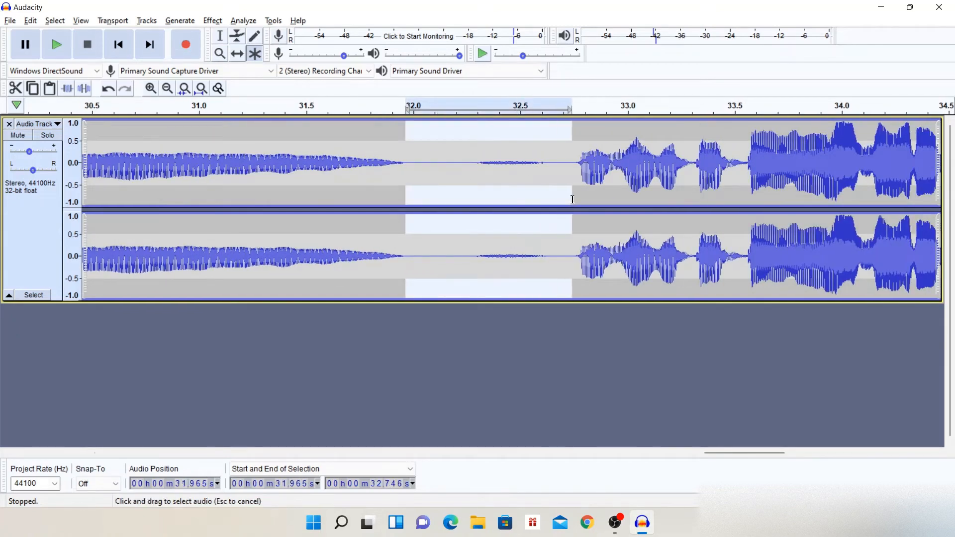
# Step: Select the tail after the last vocal phrase, from about 38.22 s to the track's end, and silence it
pyautogui.hscroll(12, 570, 201)
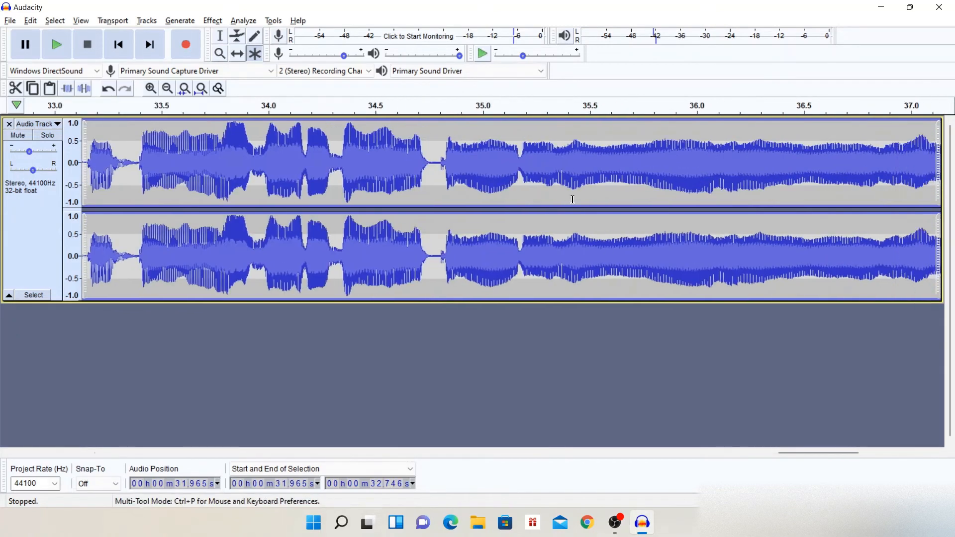
pyautogui.hscroll(2, 449, 170)
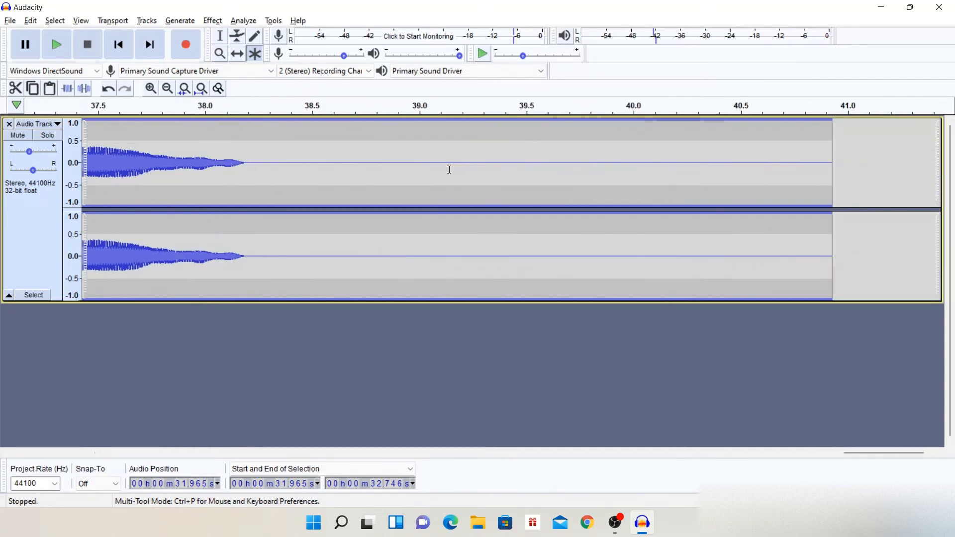
pyautogui.scroll(-2, 449, 170)
pyautogui.moveTo(400, 156); pyautogui.dragTo(545, 179)
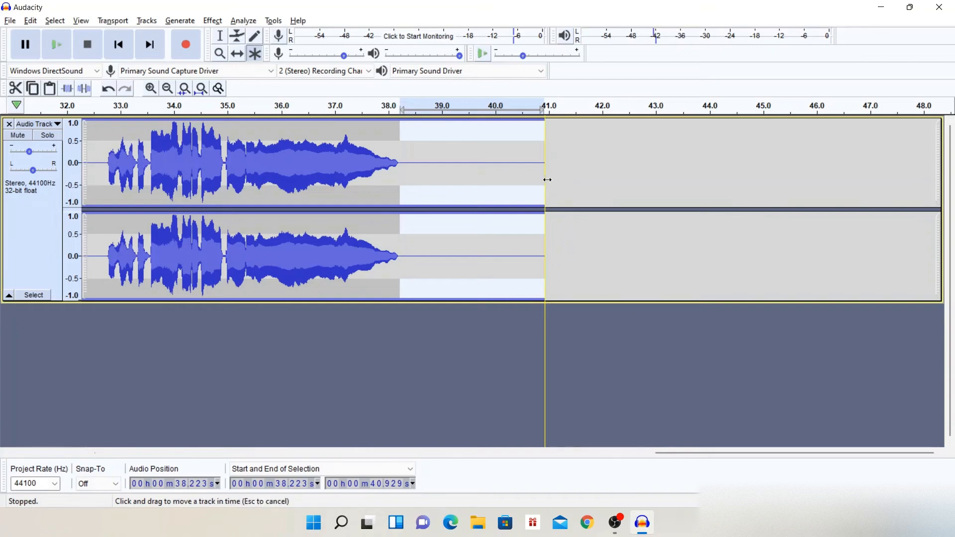
# Step: Play the track from the beginning to check the silenced gaps, and stop playback after several phrases
pyautogui.hscroll(-10, 548, 179)
pyautogui.hscroll(-4, 547, 179)
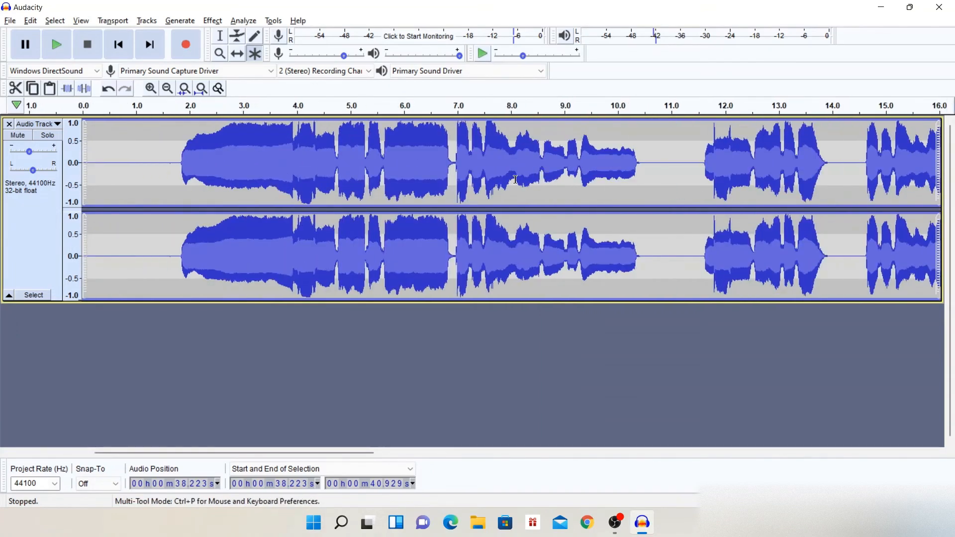
pyautogui.click(52, 50)
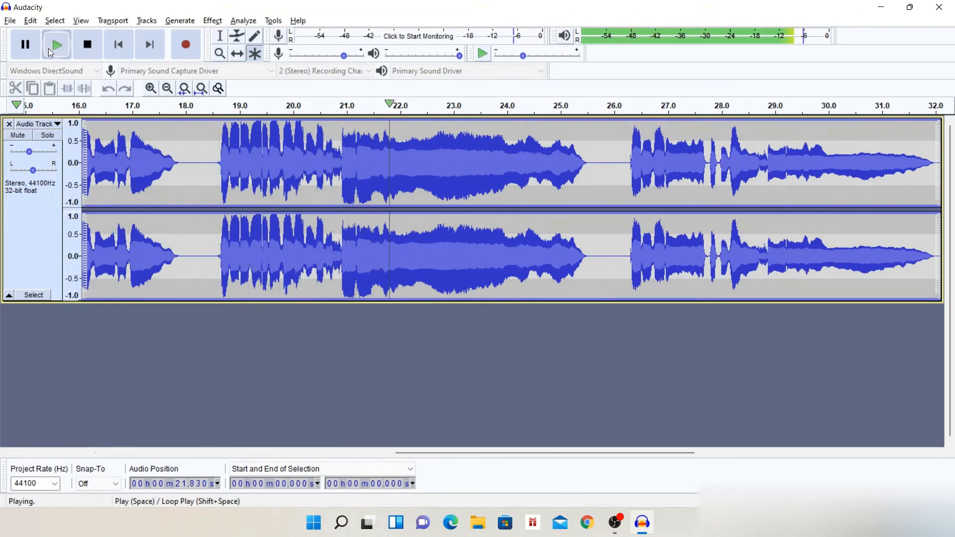
pyautogui.click(49, 49)
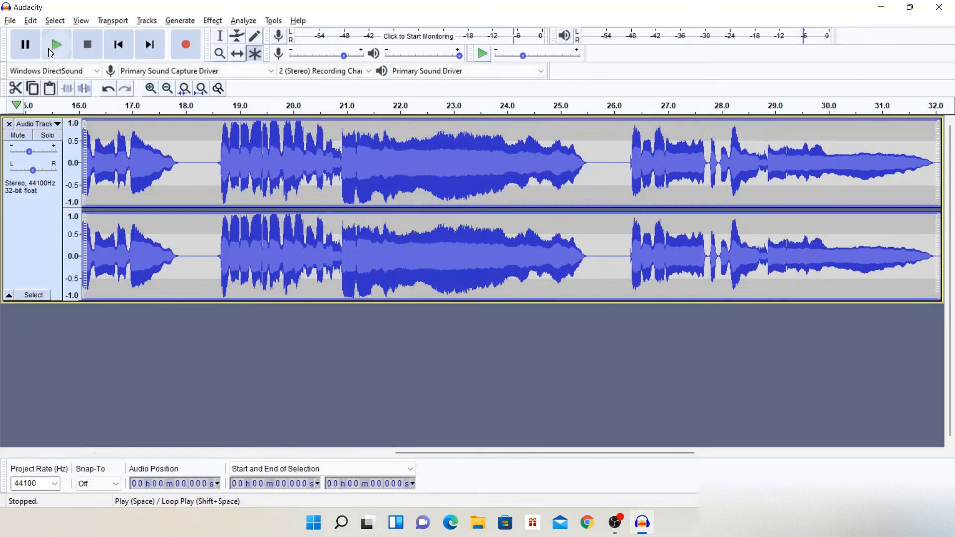
# Step: Select the whole vocal track and duplicate it
pyautogui.hscroll(-15, 262, 148)
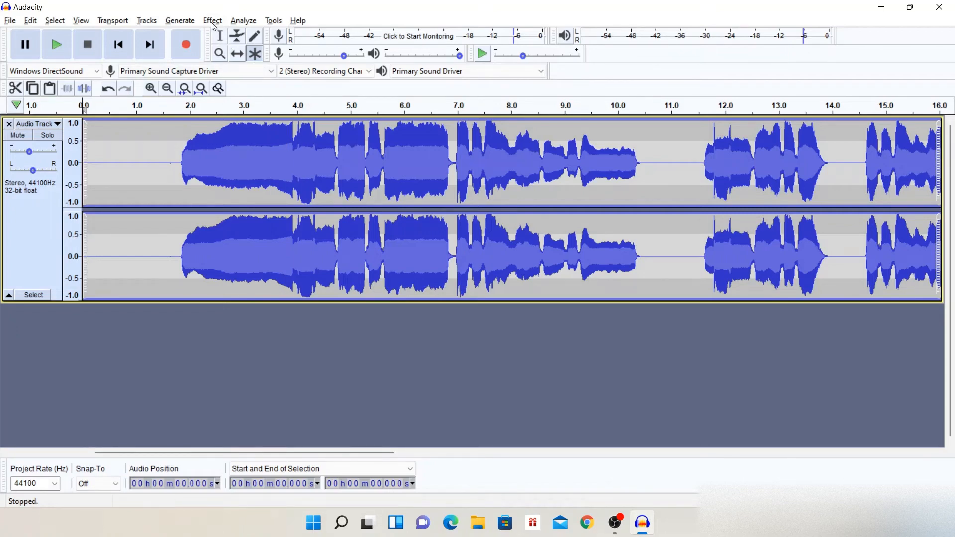
pyautogui.click(50, 227)
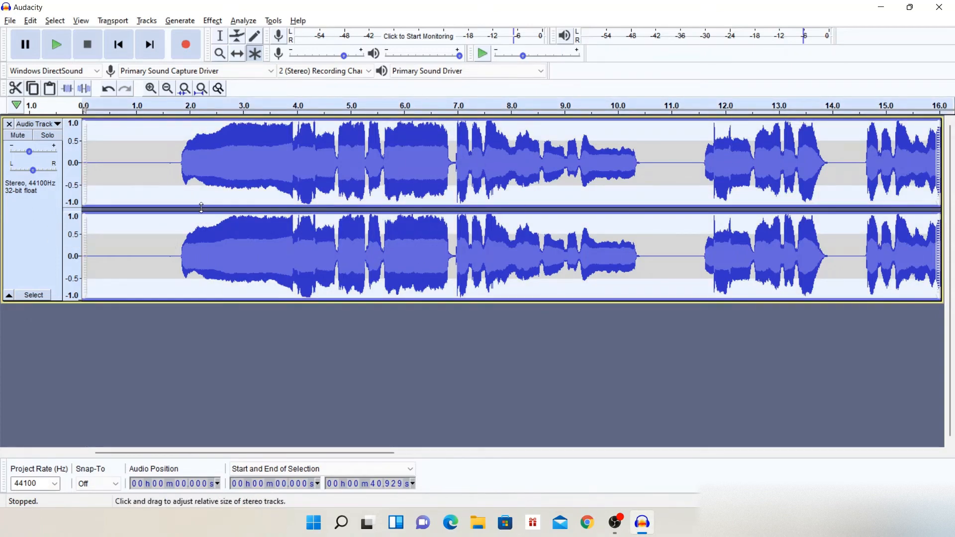
pyautogui.scroll(-2, 202, 207)
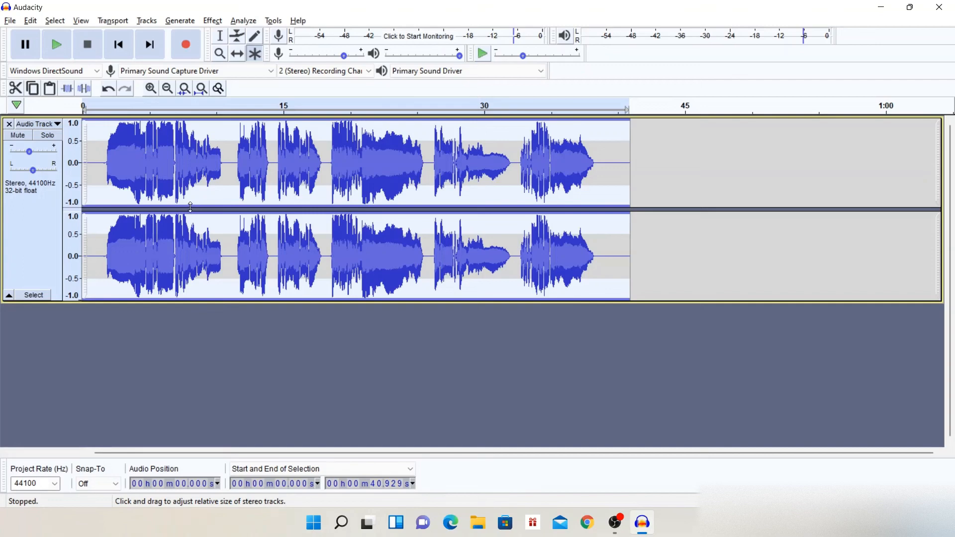
pyautogui.hotkey('ctrl', 'd')
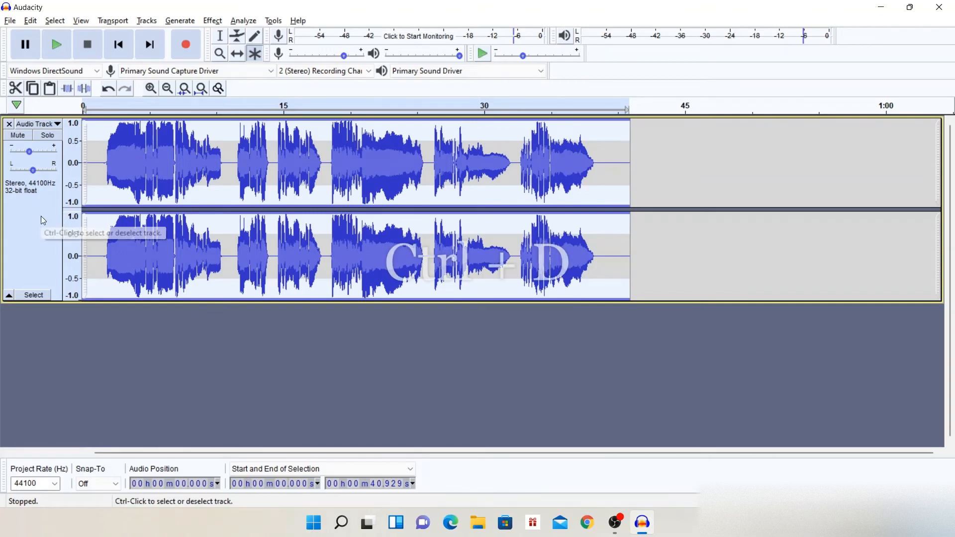
pyautogui.hotkey('ctrl', 'd')
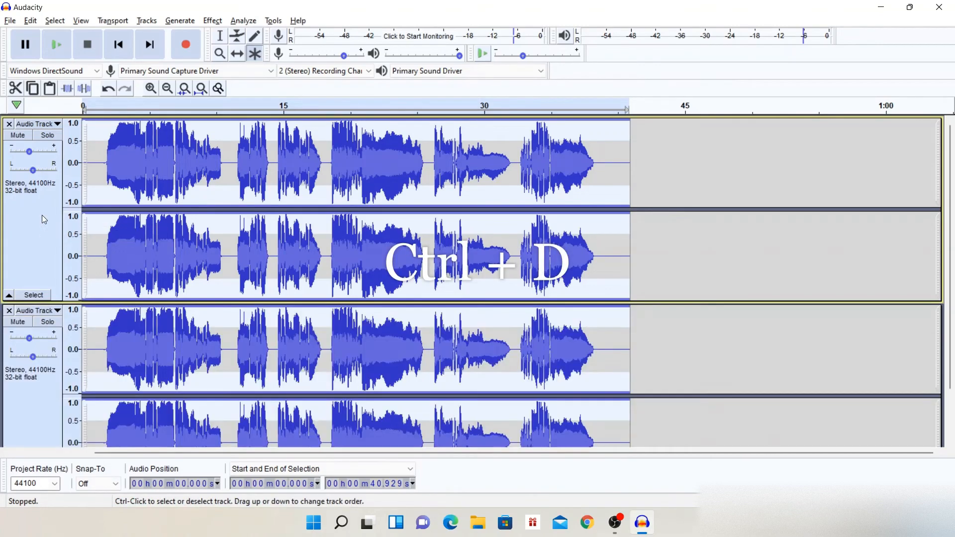
# Step: Select only the duplicated vocal track and lower its gain
pyautogui.scroll(-2, 239, 251)
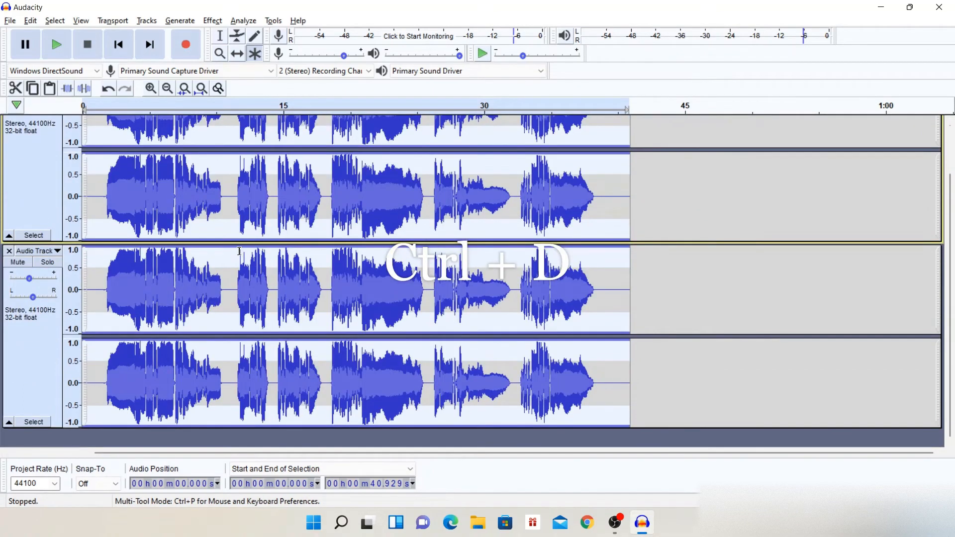
pyautogui.scroll(2, 239, 251)
pyautogui.scroll(-2, 239, 251)
pyautogui.scroll(2, 239, 251)
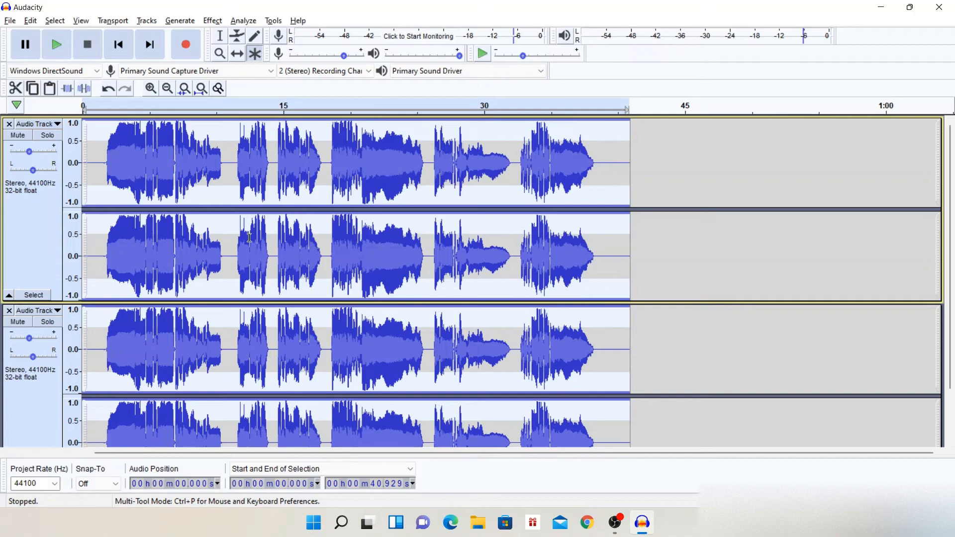
pyautogui.click(35, 399)
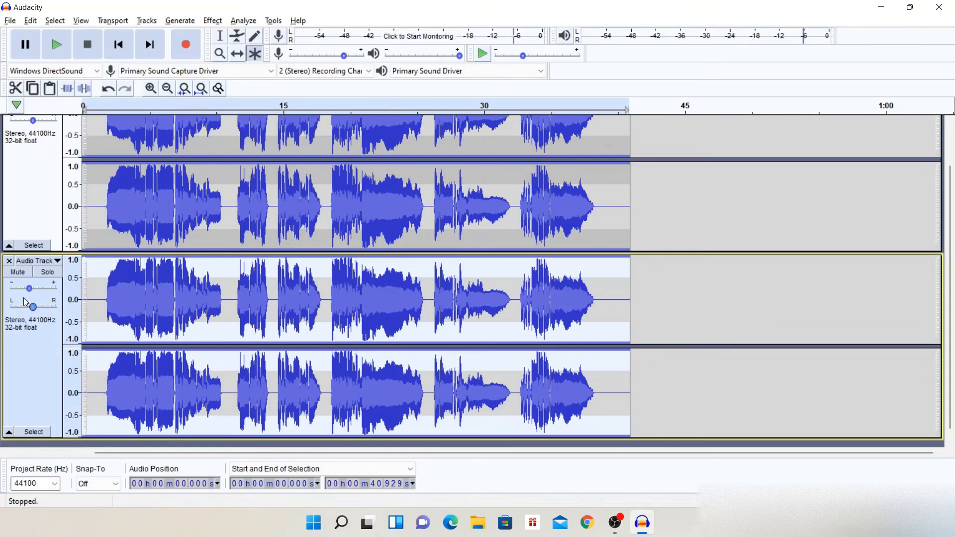
pyautogui.moveTo(31, 292); pyautogui.dragTo(17, 293)
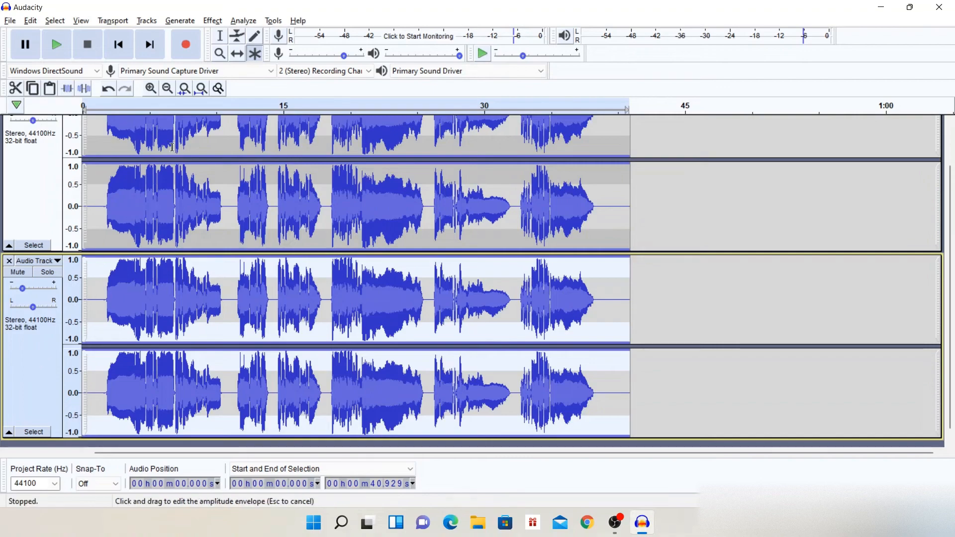
# Step: Open the Echo effect to view its delay time and decay factor settings, and close it without applying it
pyautogui.click(219, 22)
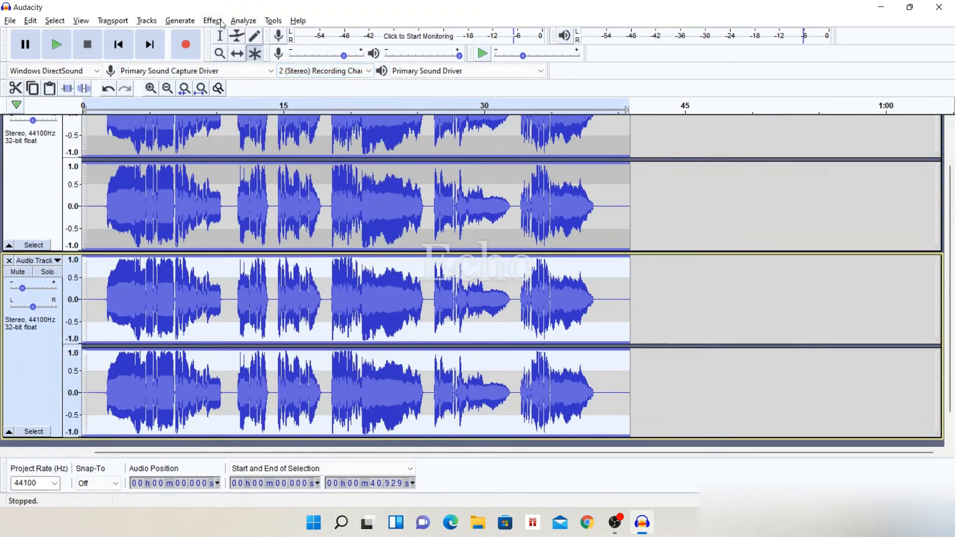
pyautogui.click(221, 22)
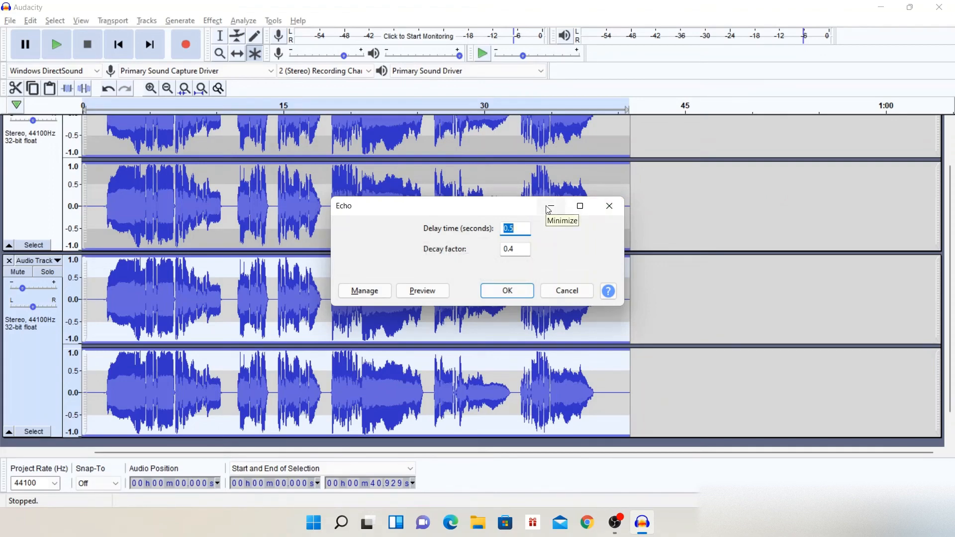
pyautogui.click(609, 206)
# Step: Apply Echo to the duplicated track with a 0.5-second delay time and 0.4 decay factor, and play it back to check the result
pyautogui.click(212, 21)
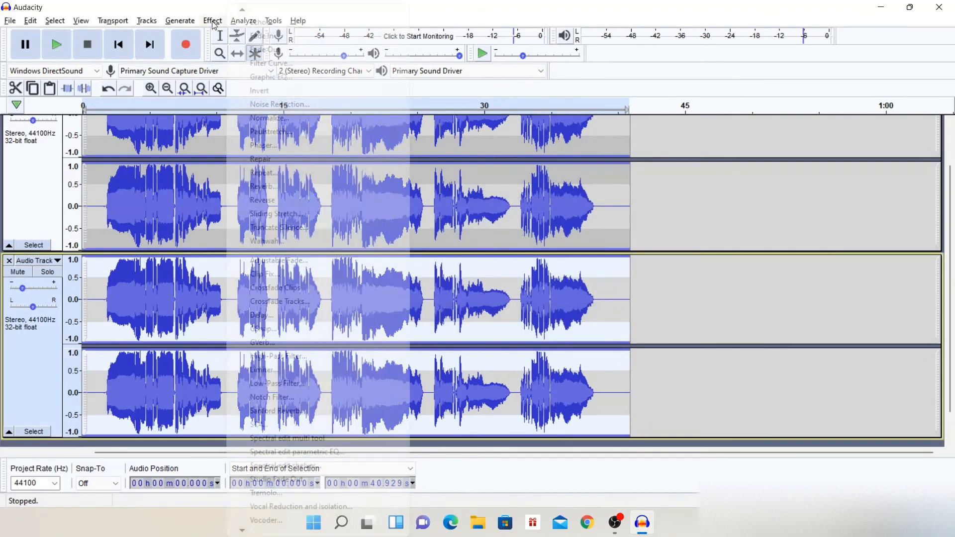
pyautogui.moveTo(243, 10)
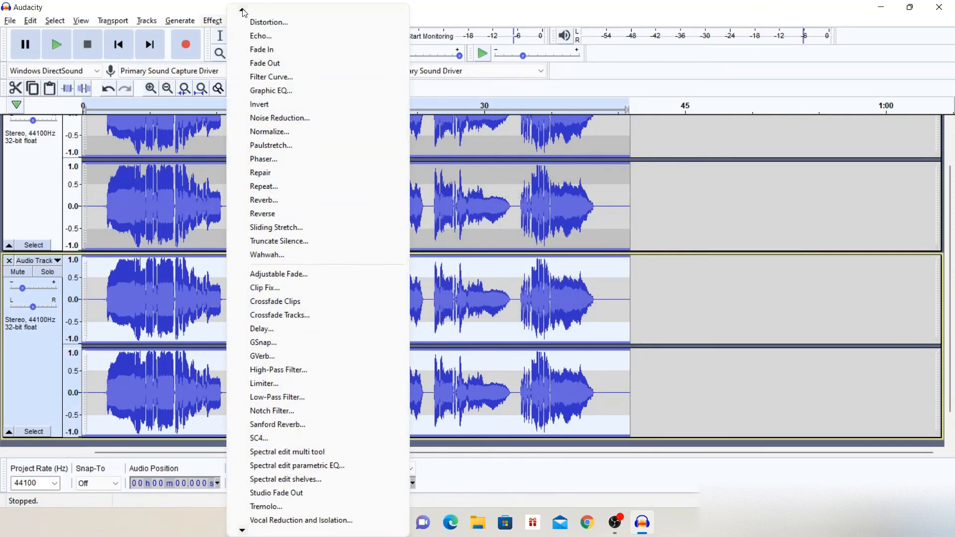
pyautogui.click(263, 50)
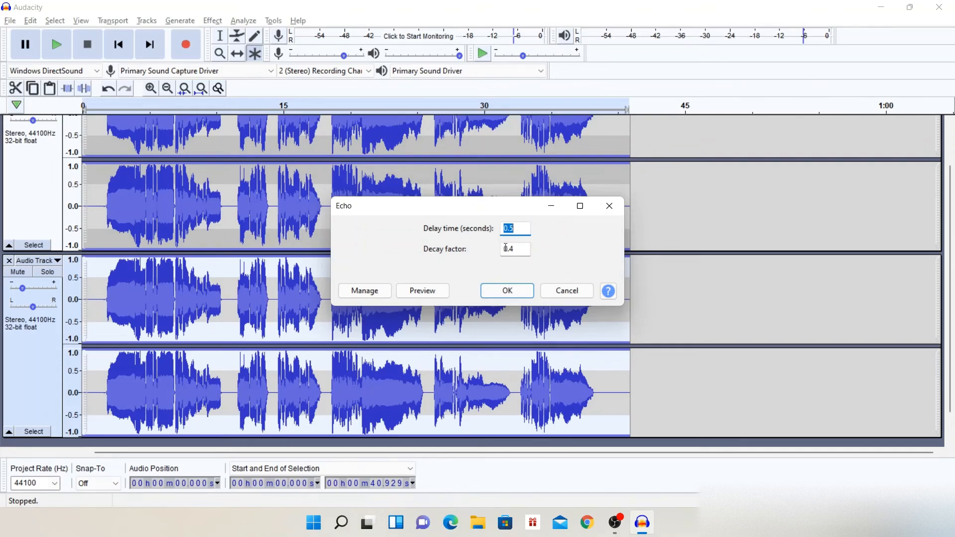
pyautogui.click(521, 293)
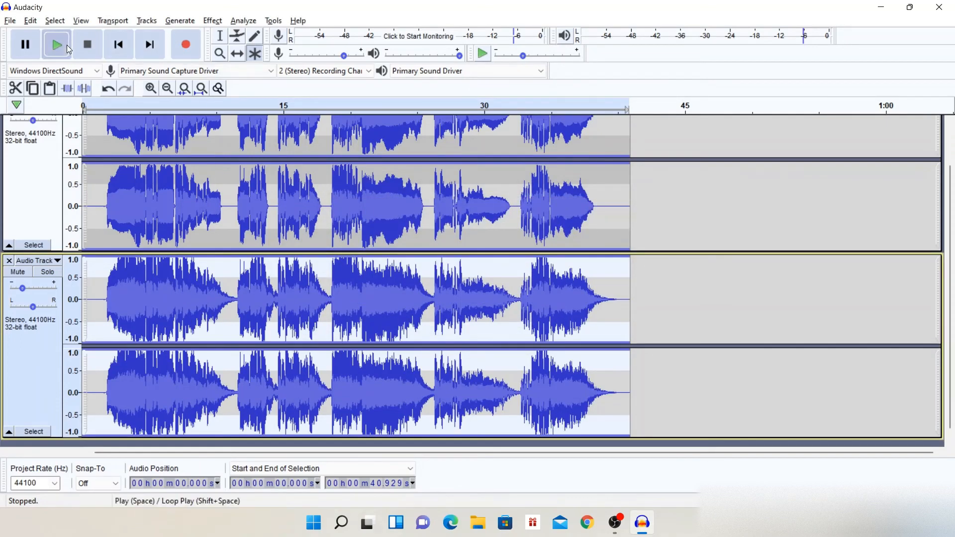
pyautogui.click(67, 49)
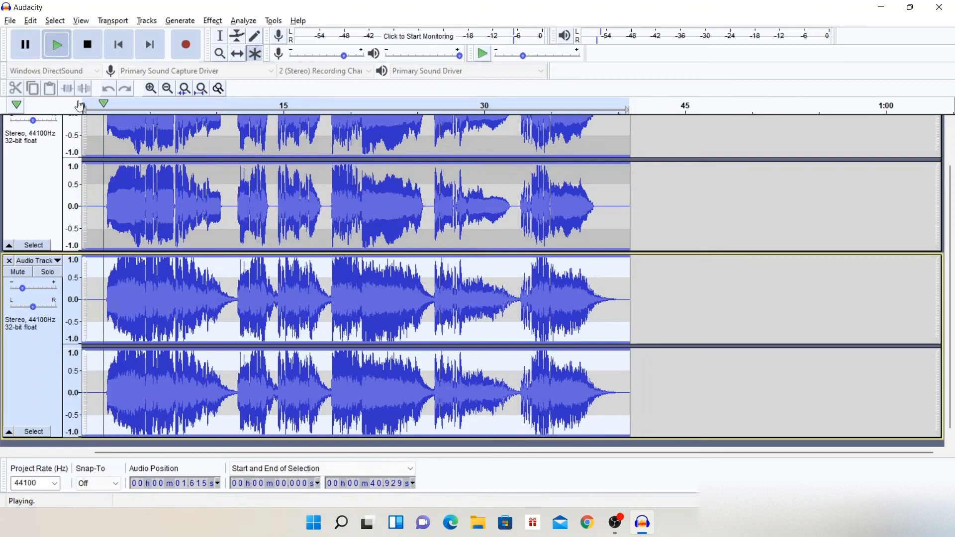
pyautogui.click(89, 53)
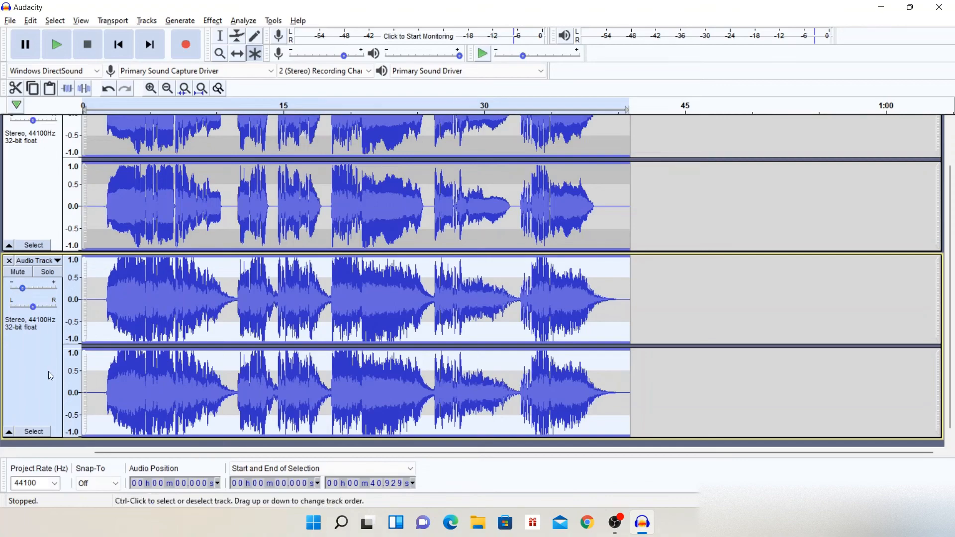
# Step: Apply the Sanford Reverb effect with the Whisper Verb factory preset to the duplicated track, and close the effect window
pyautogui.click(220, 23)
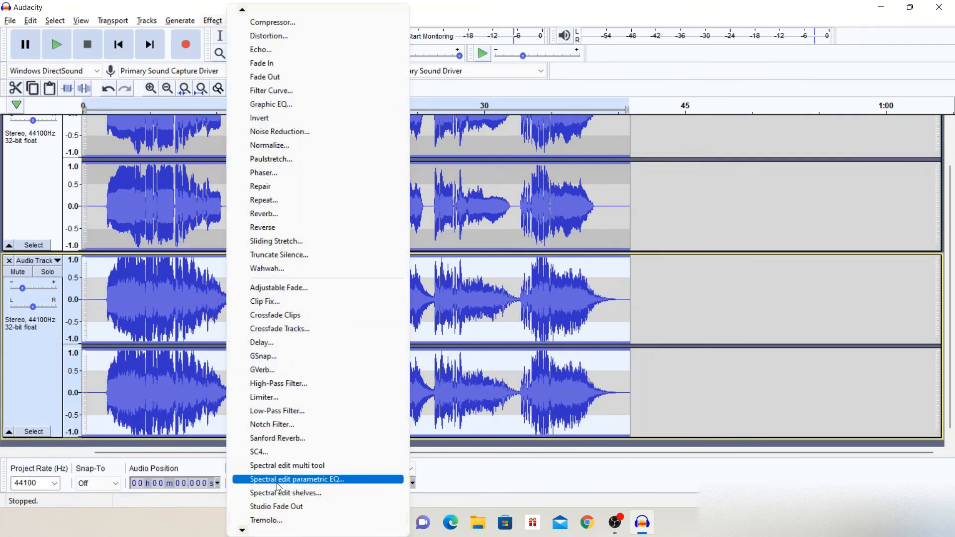
pyautogui.click(302, 439)
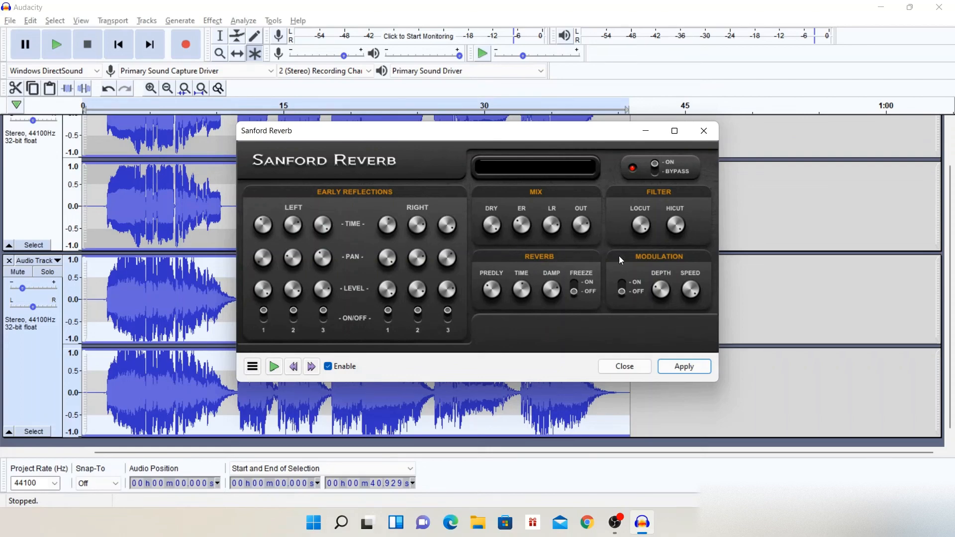
pyautogui.click(253, 367)
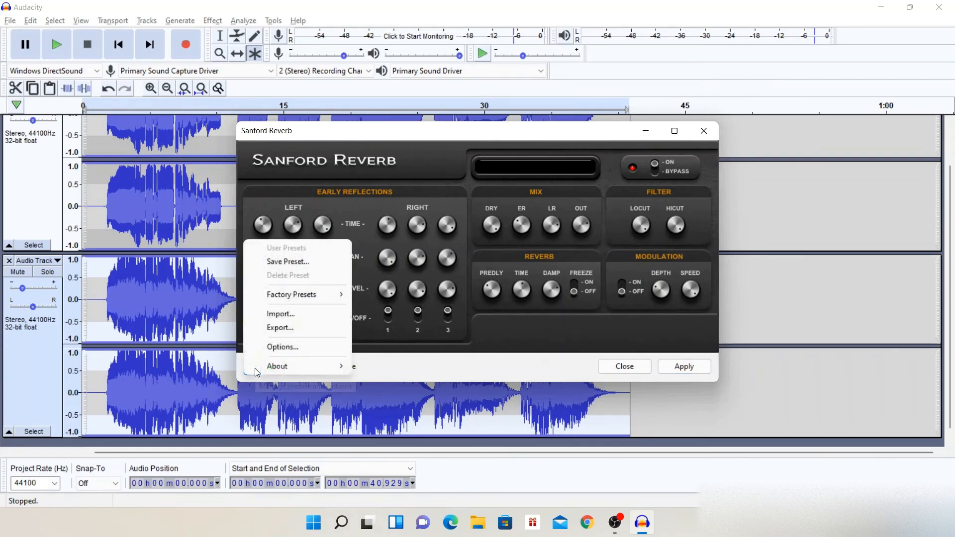
pyautogui.moveTo(307, 298)
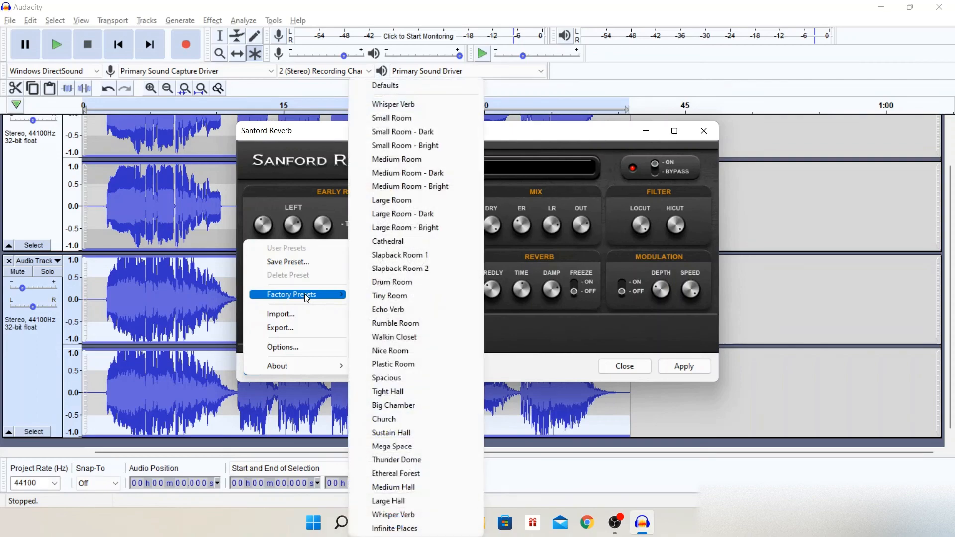
pyautogui.click(407, 105)
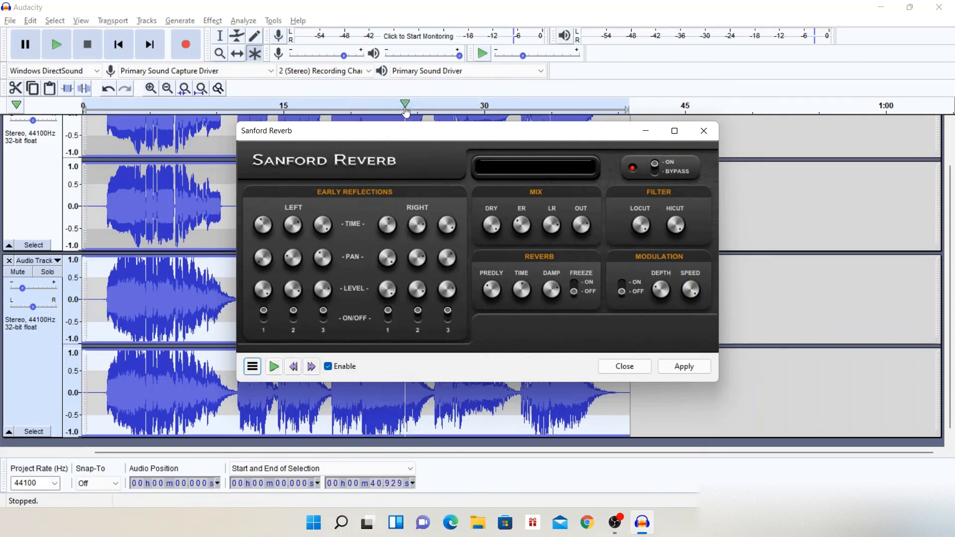
pyautogui.click(684, 367)
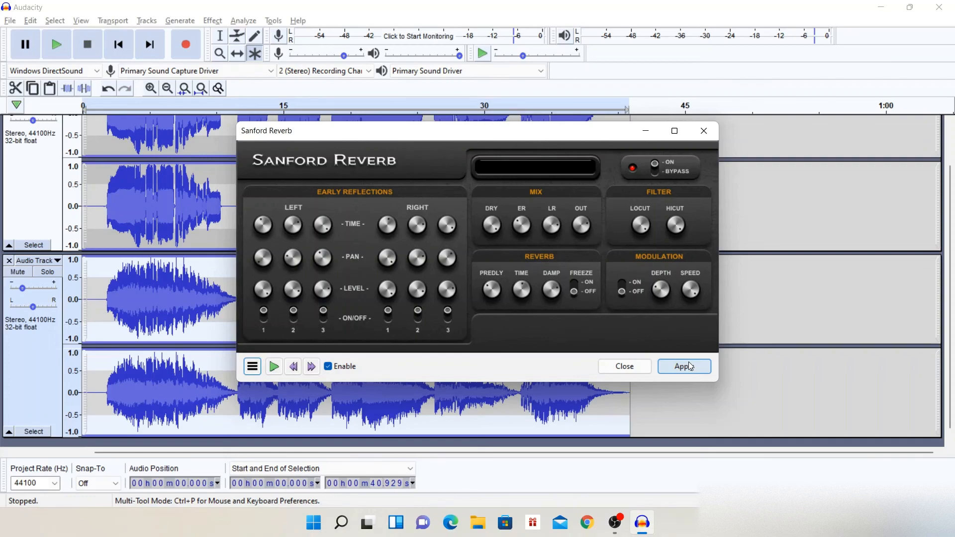
pyautogui.click(691, 367)
pyautogui.click(702, 129)
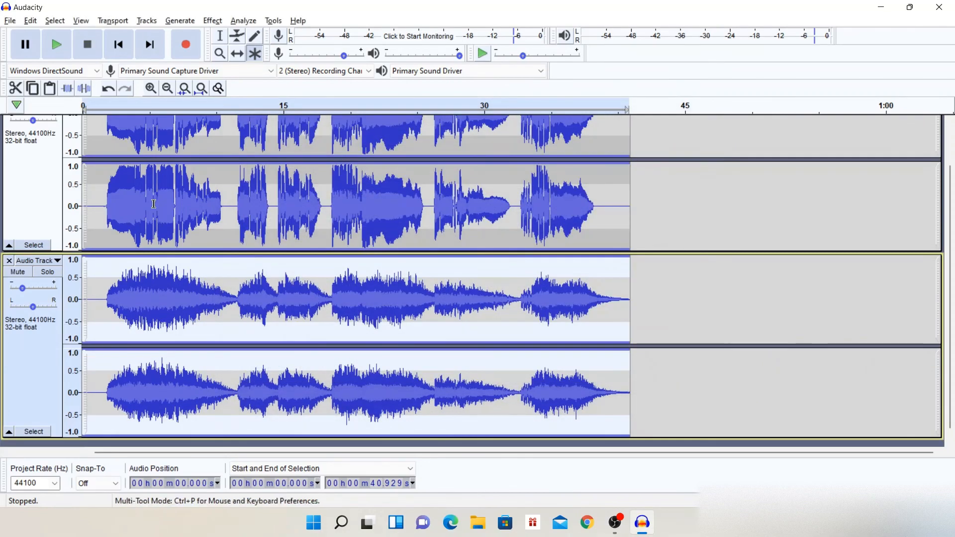
# Step: Return the cursor to the start of the project and lower the duplicated track's gain slightly
pyautogui.click(126, 58)
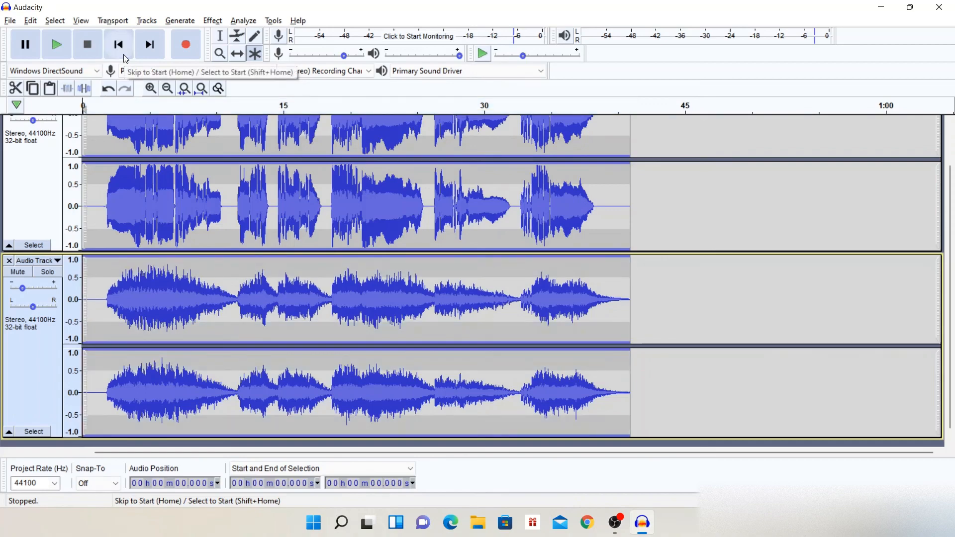
pyautogui.scroll(2, 222, 269)
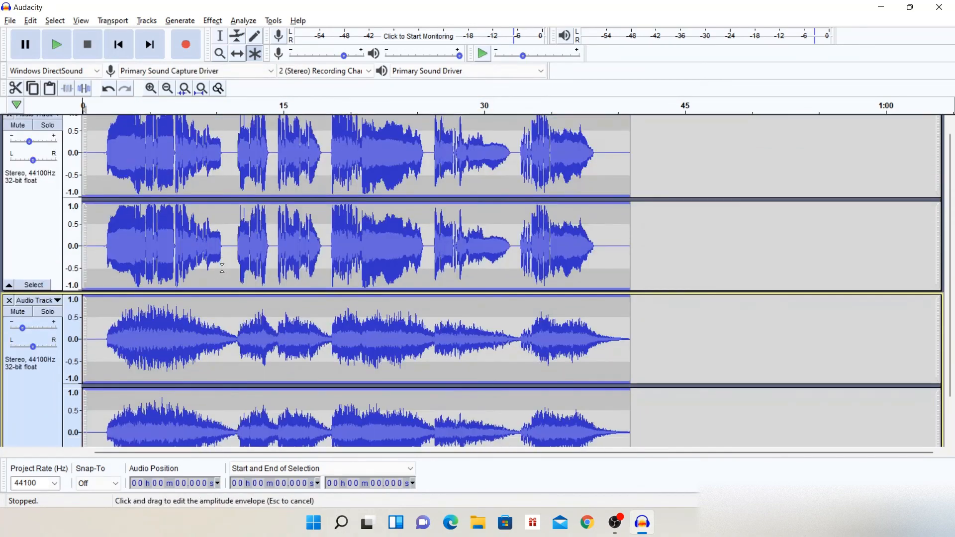
pyautogui.scroll(-1, 222, 269)
pyautogui.scroll(-1, 222, 268)
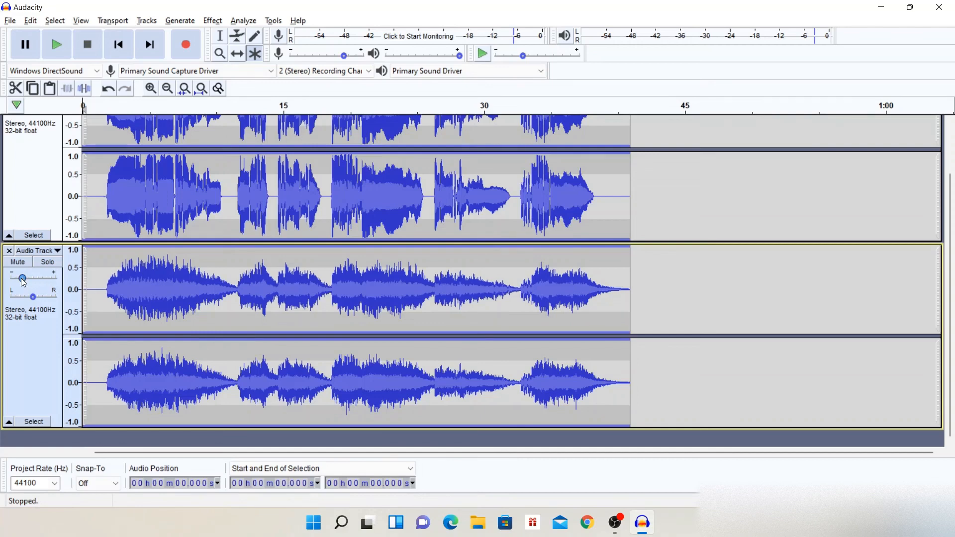
pyautogui.moveTo(23, 280); pyautogui.dragTo(23, 283)
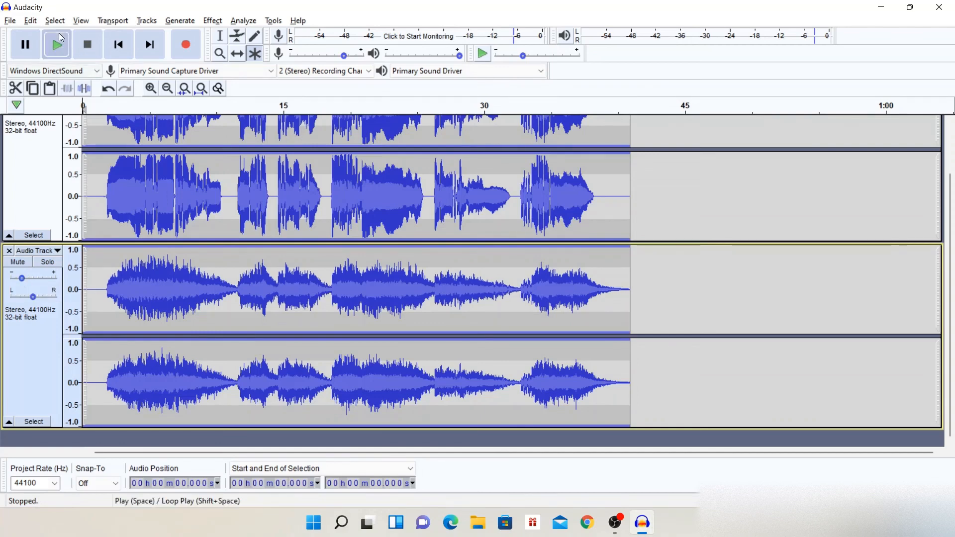
# Step: Play both tracks from the start and raise the gain of the original track and its duplicate slightly during playback
pyautogui.click(57, 44)
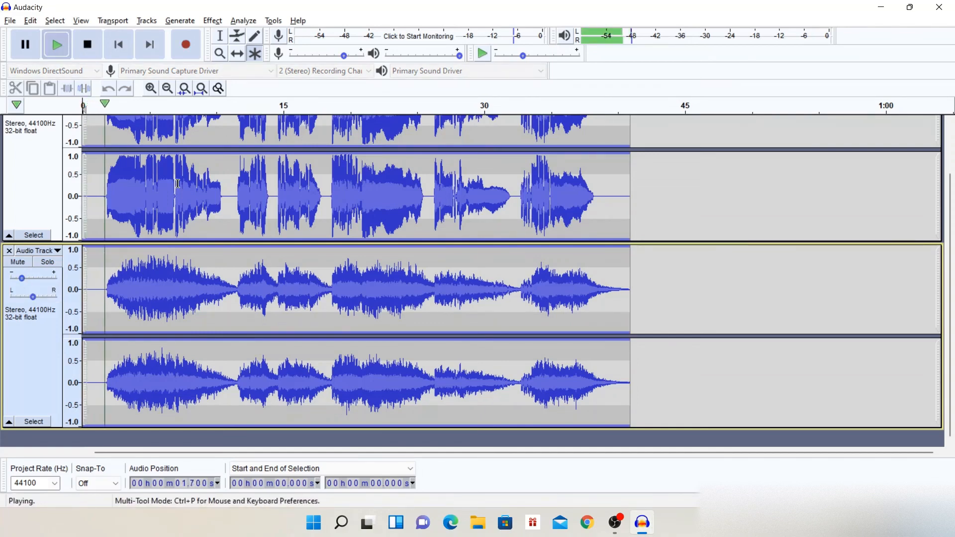
pyautogui.scroll(2, 174, 199)
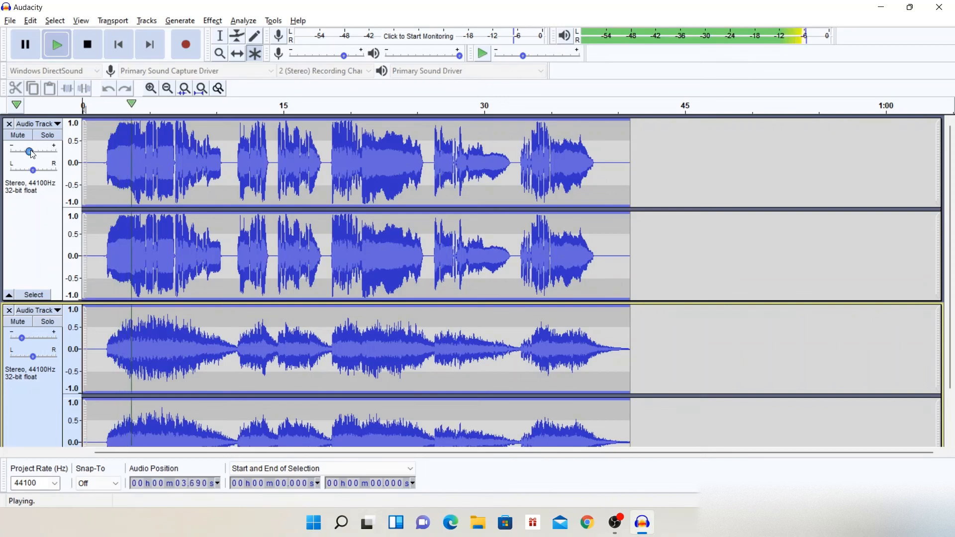
pyautogui.moveTo(33, 151); pyautogui.dragTo(34, 152)
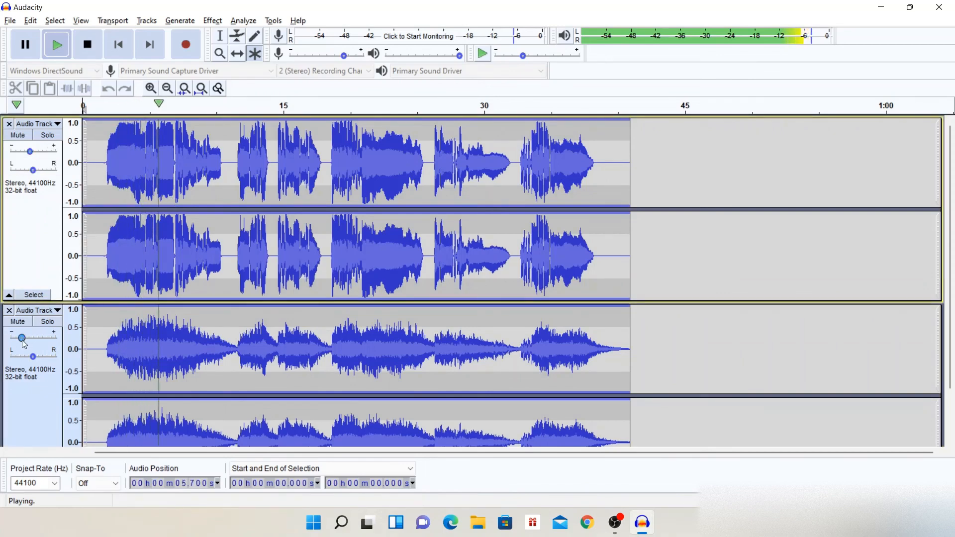
pyautogui.moveTo(22, 339); pyautogui.dragTo(25, 342)
pyautogui.scroll(-2, 189, 288)
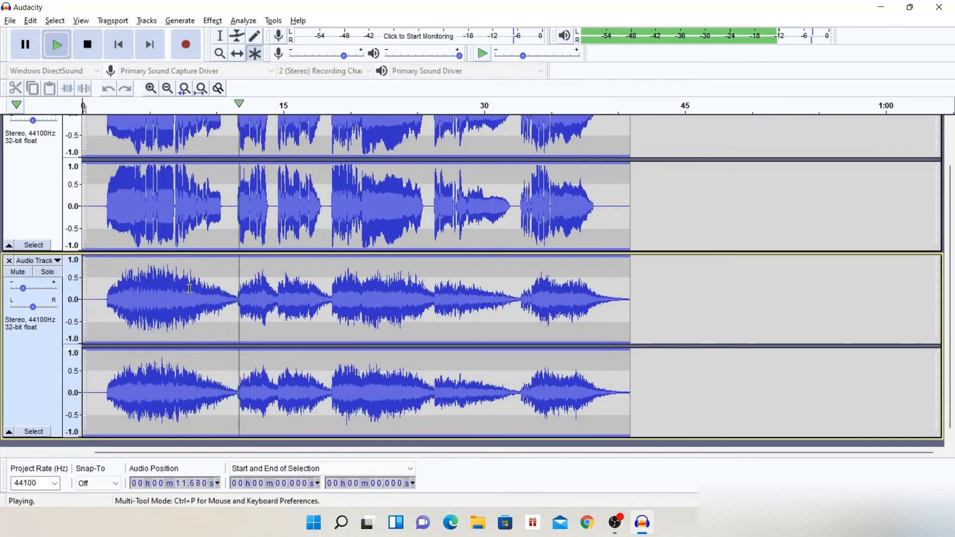
pyautogui.scroll(2, 190, 288)
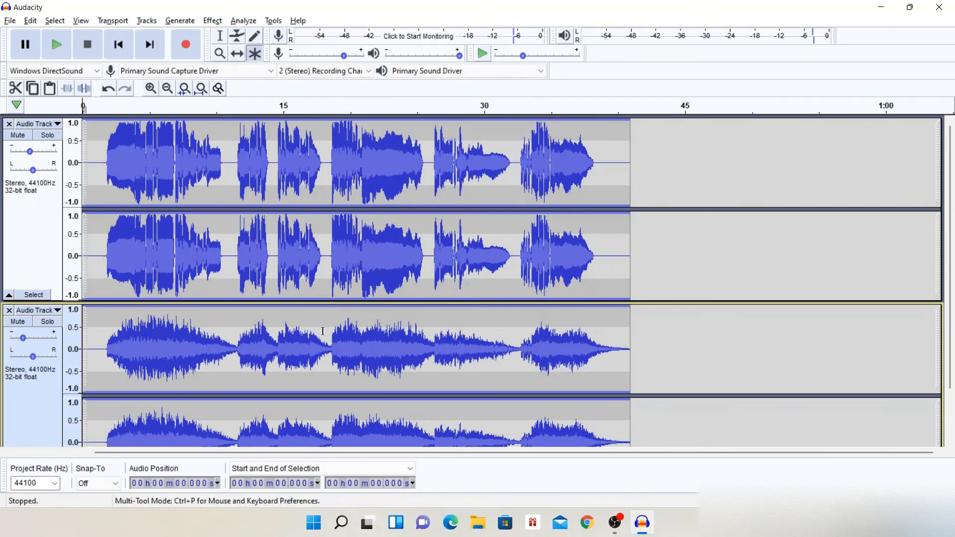
pyautogui.scroll(-3, 244, 306)
pyautogui.scroll(3, 245, 298)
pyautogui.scroll(-3, 246, 288)
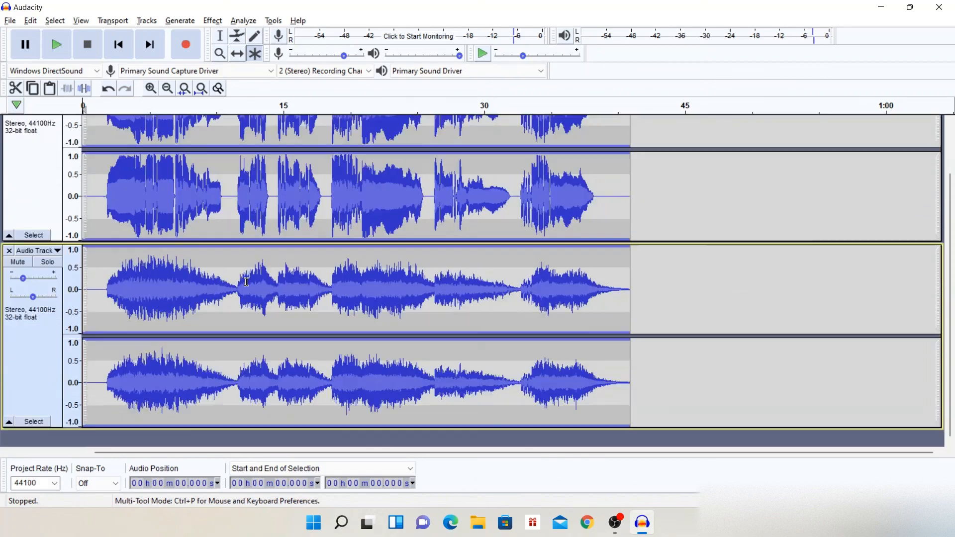
pyautogui.scroll(2, 247, 282)
pyautogui.scroll(2, 247, 282)
pyautogui.scroll(-3, 320, 241)
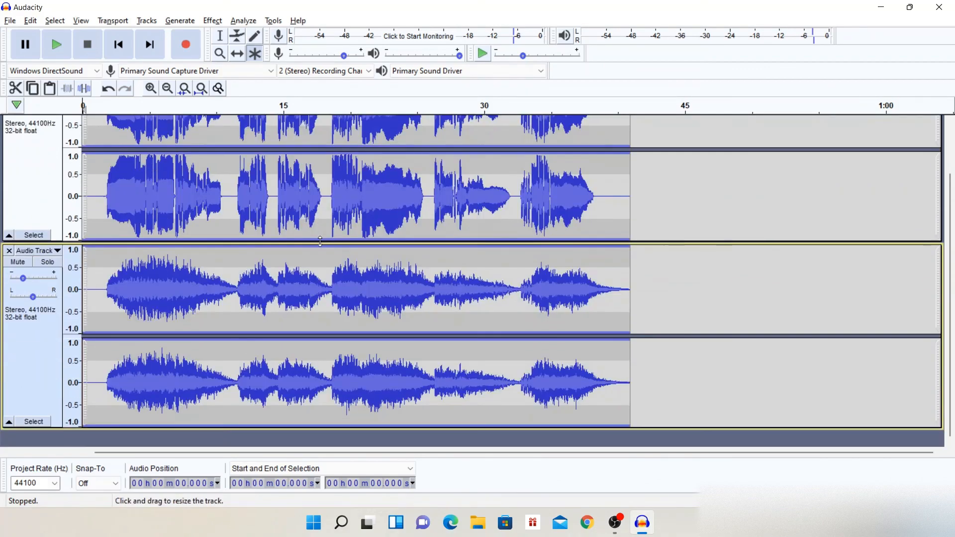
pyautogui.scroll(3, 320, 241)
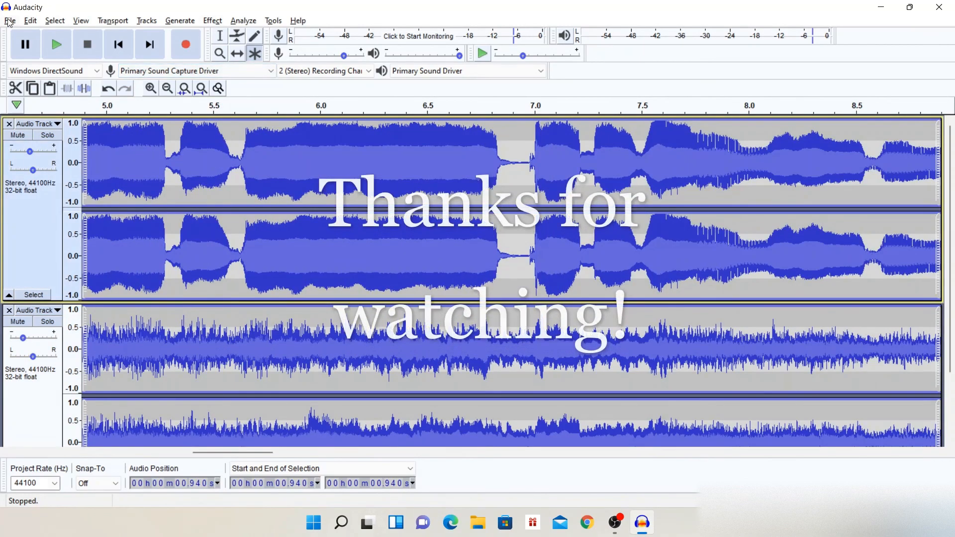
# Step: Export the mix to the Desktop as an MP3 named untitled, using the Insane 320 kbps preset in joint stereo with empty metadata tags
pyautogui.click(10, 21)
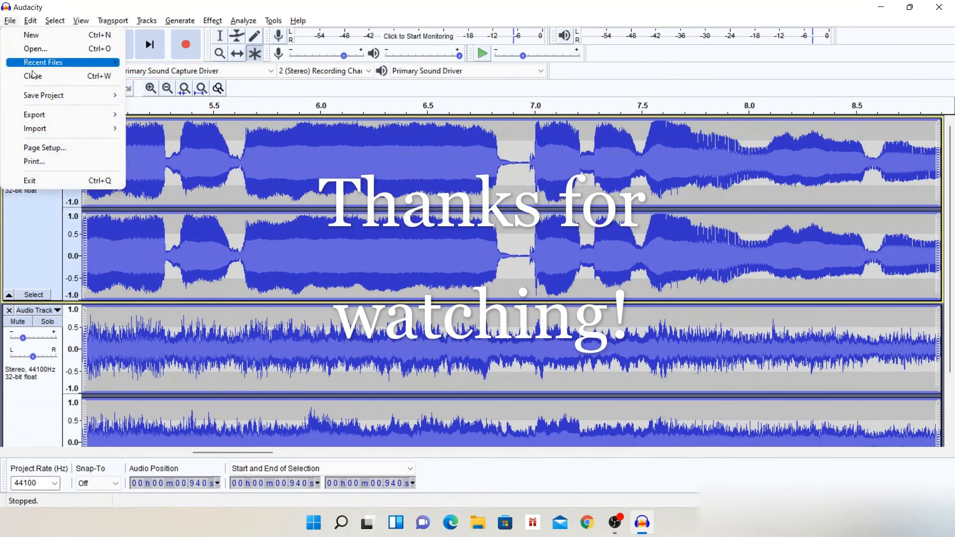
pyautogui.moveTo(47, 115)
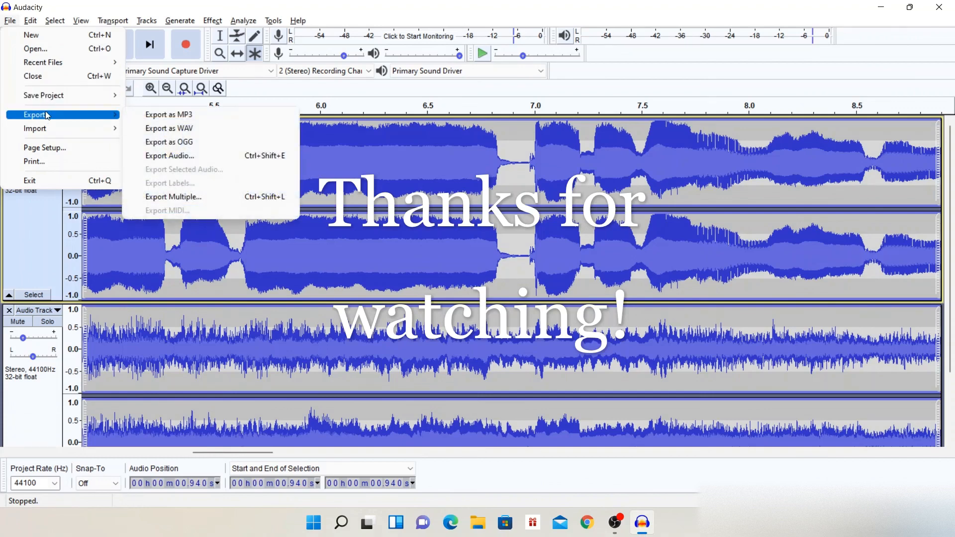
pyautogui.click(10, 22)
pyautogui.click(10, 22)
pyautogui.moveTo(50, 115)
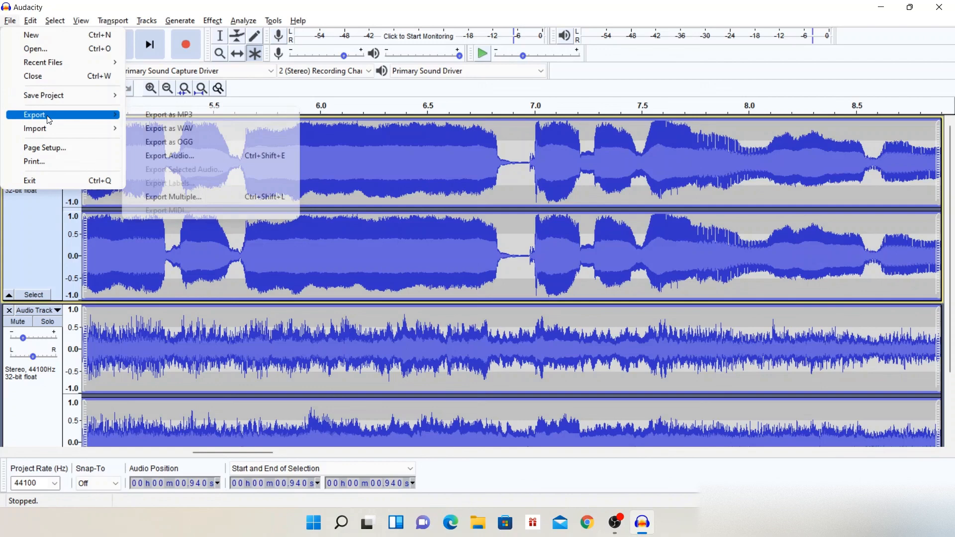
pyautogui.click(210, 116)
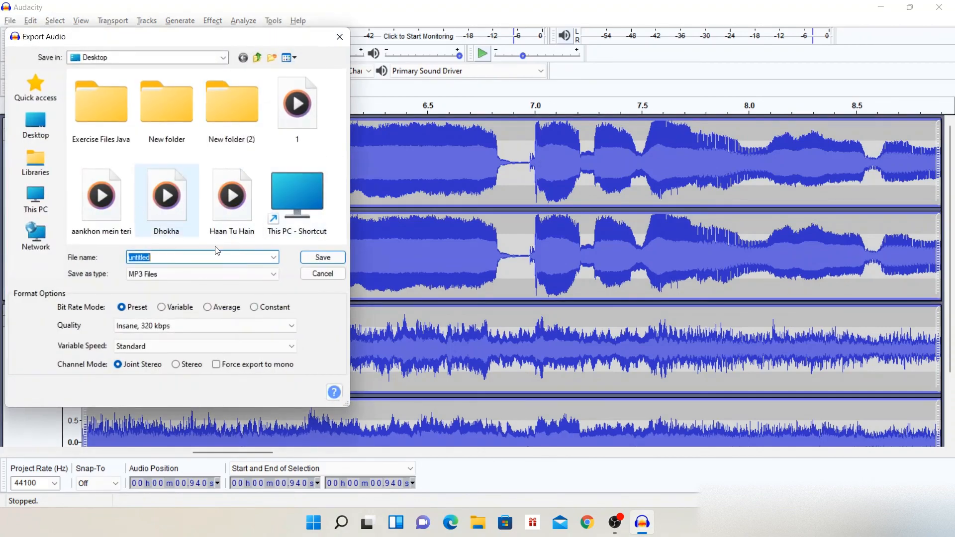
pyautogui.click(329, 257)
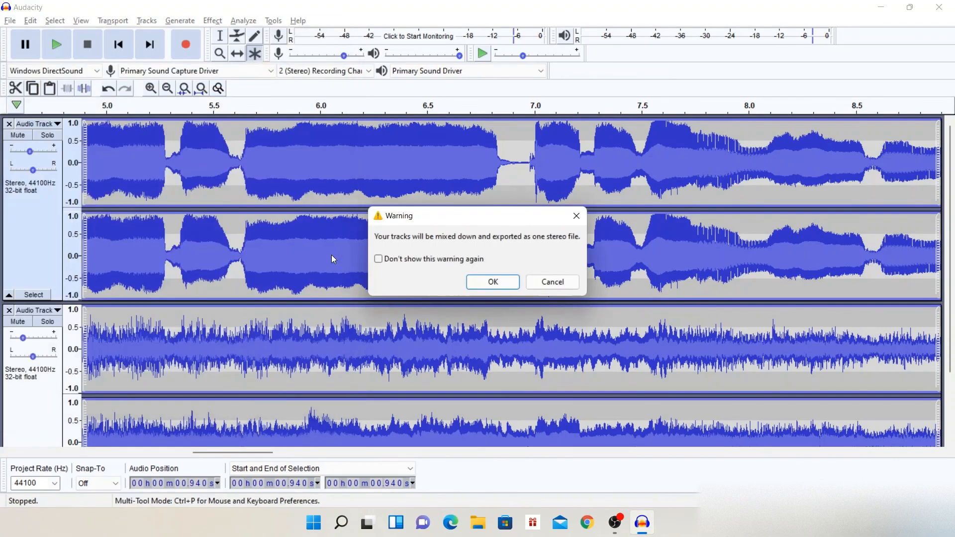
pyautogui.click(497, 284)
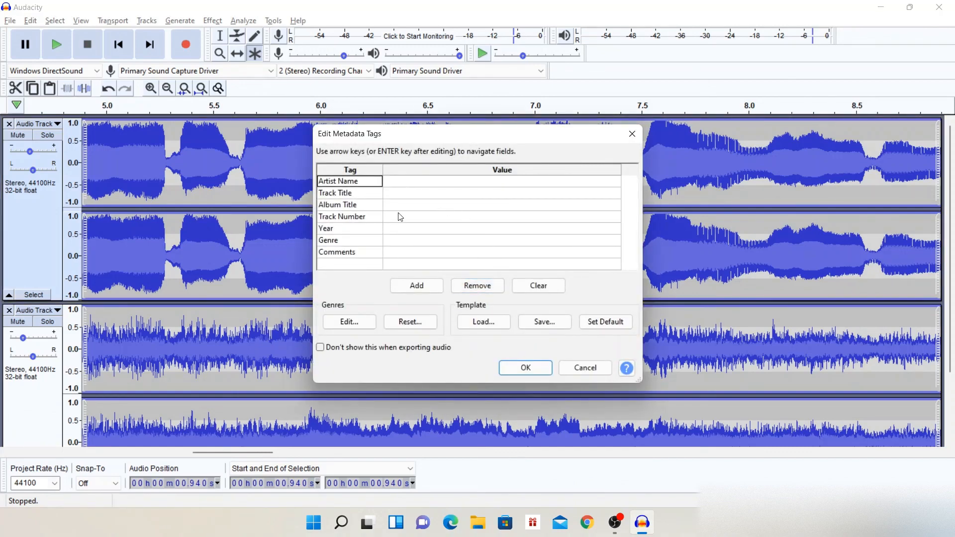
pyautogui.click(515, 369)
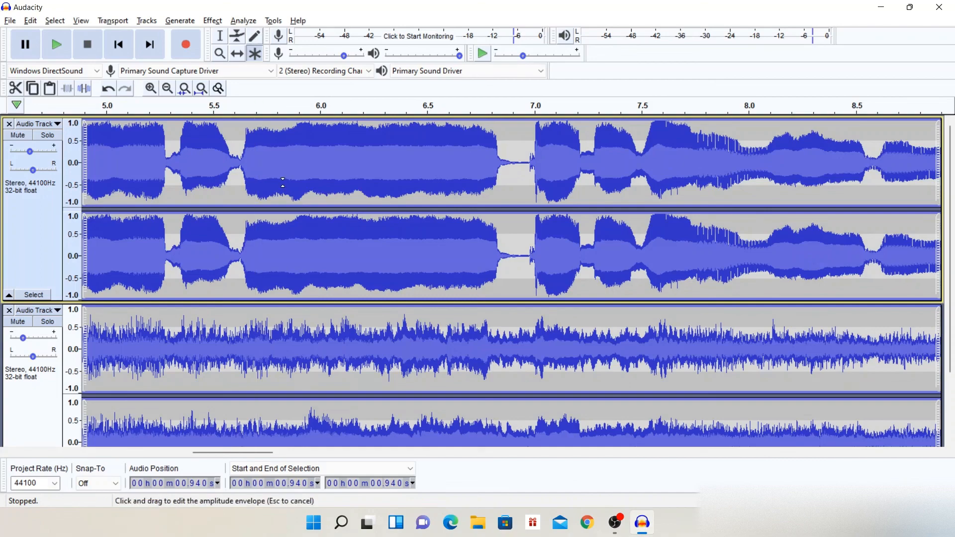
pyautogui.keyDown('ctrl'); pyautogui.scroll(-3, 283, 181); pyautogui.keyUp('ctrl')
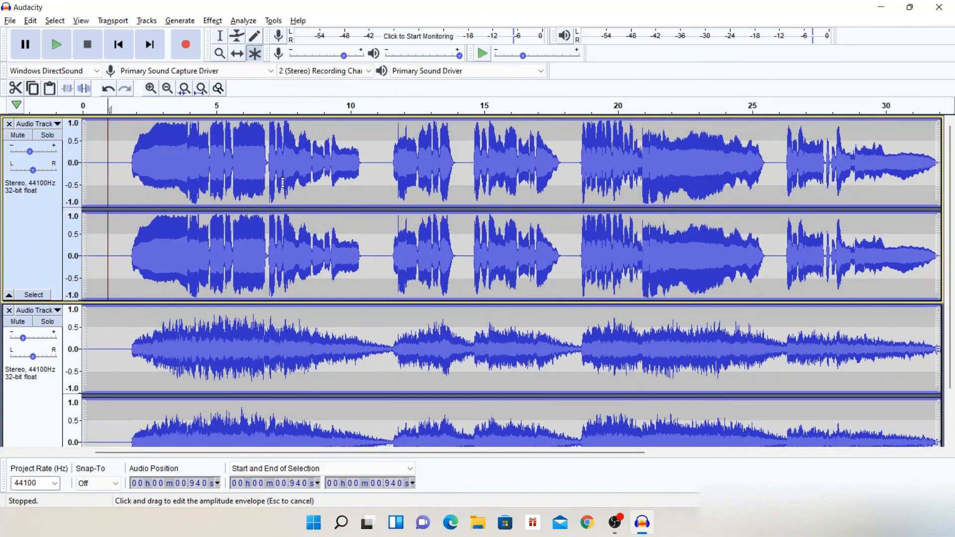
pyautogui.hscroll(5, 282, 182)
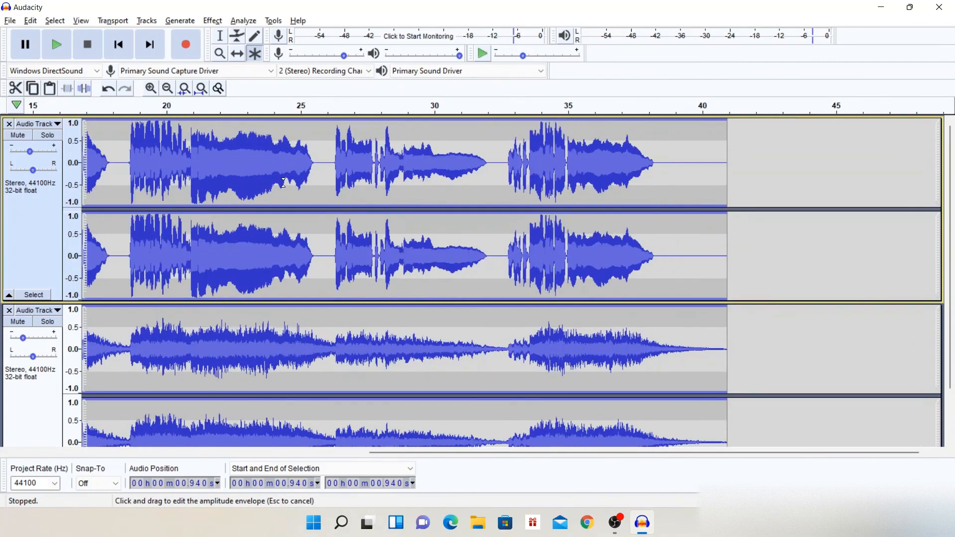
pyautogui.hscroll(-5, 283, 182)
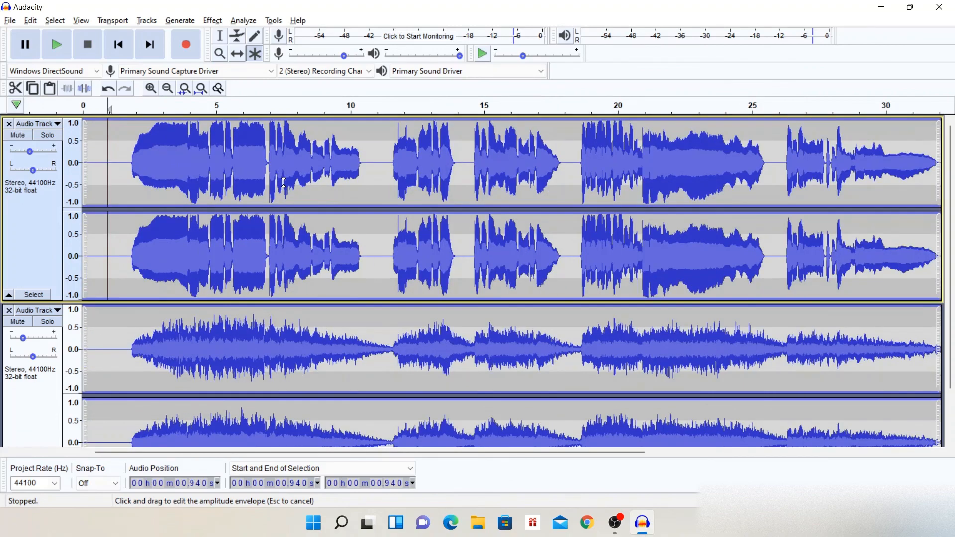